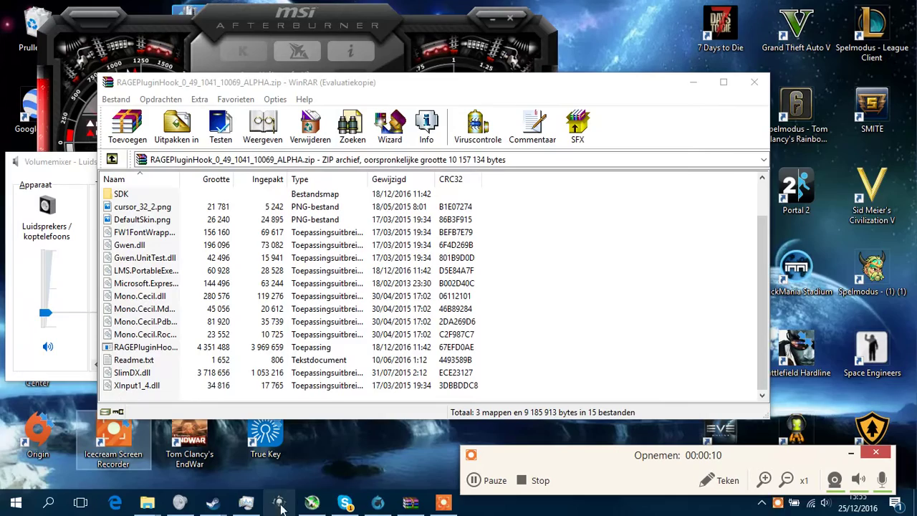
Switch to Steam to view the Grand Theft Auto V library page, and return to the desktop
{"action": "mouse_move", "coordinate": [213, 502]}
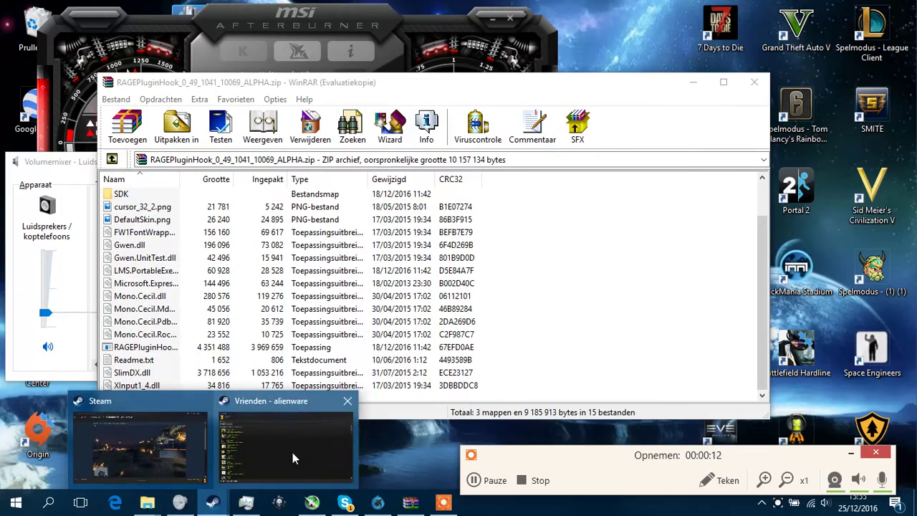
{"action": "left_click", "coordinate": [346, 400]}
{"action": "left_click", "coordinate": [274, 402]}
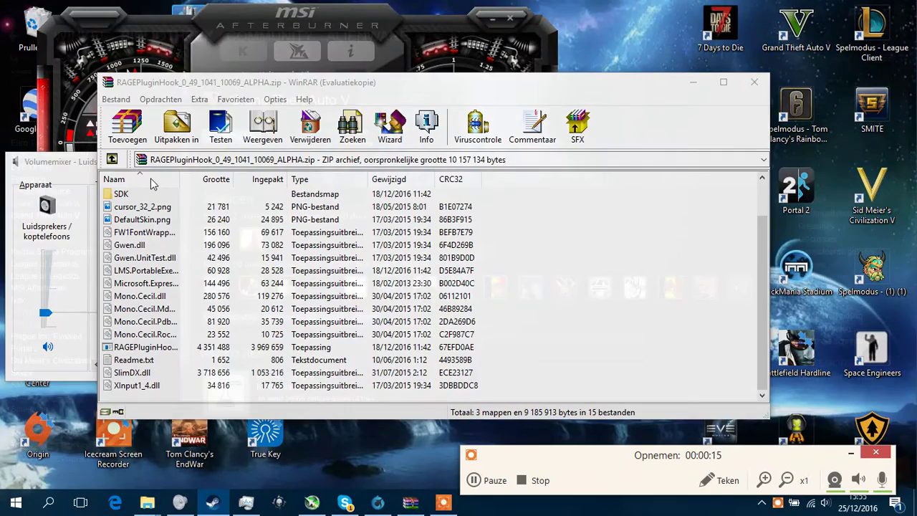
{"action": "mouse_move", "coordinate": [157, 45]}
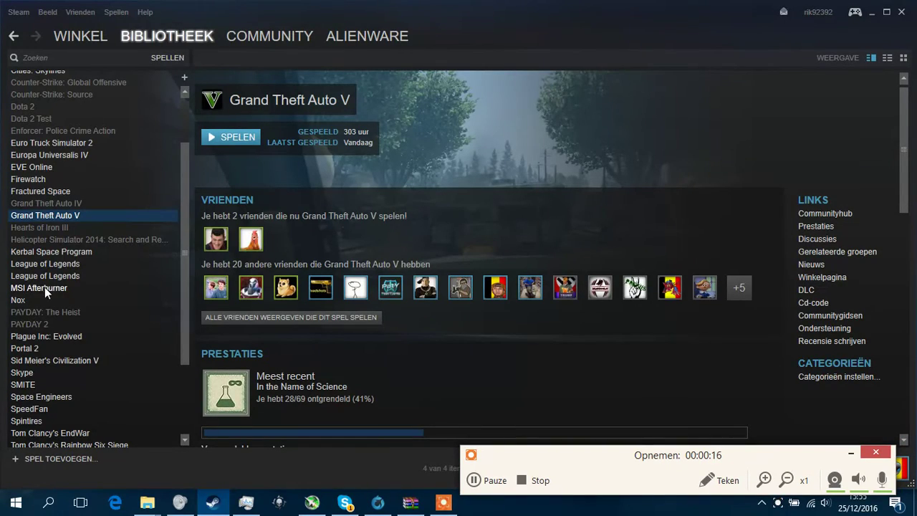
{"action": "scroll", "coordinate": [41, 305], "scroll_direction": "up", "scroll_amount": 2}
{"action": "left_click", "coordinate": [915, 505]}
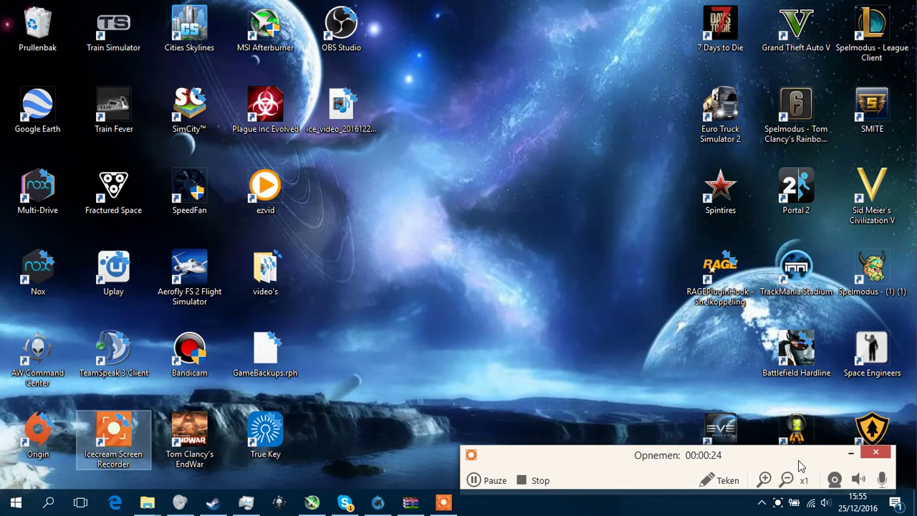
Switch to the web browser, go to google.com in a new tab and search for "lspdfr"
{"action": "left_click", "coordinate": [378, 502]}
{"action": "left_click", "coordinate": [337, 10]}
{"action": "key", "text": "ctrl+shift+Tab"}
{"action": "left_click", "coordinate": [444, 9]}
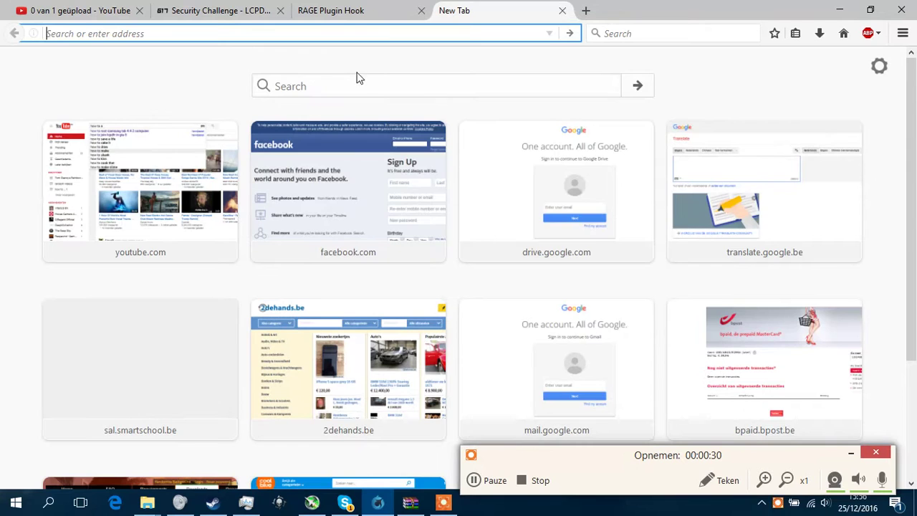
{"action": "type", "text": "google.com/"}
{"action": "key", "text": "Return"}
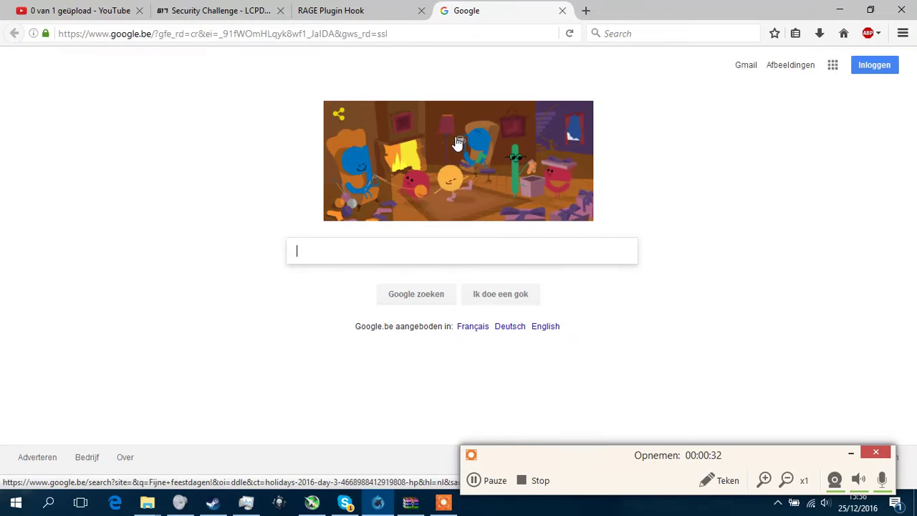
{"action": "type", "text": "l"}
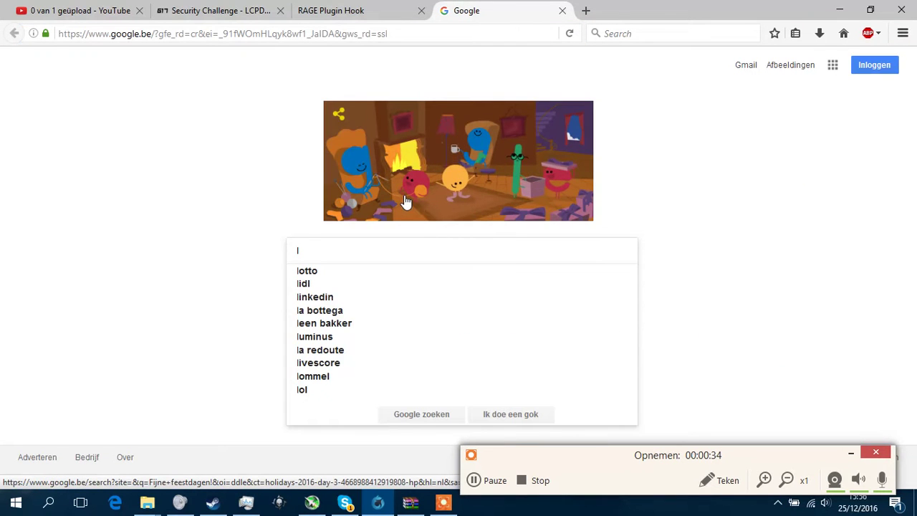
{"action": "type", "text": "spdfr"}
{"action": "key", "text": "Return"}
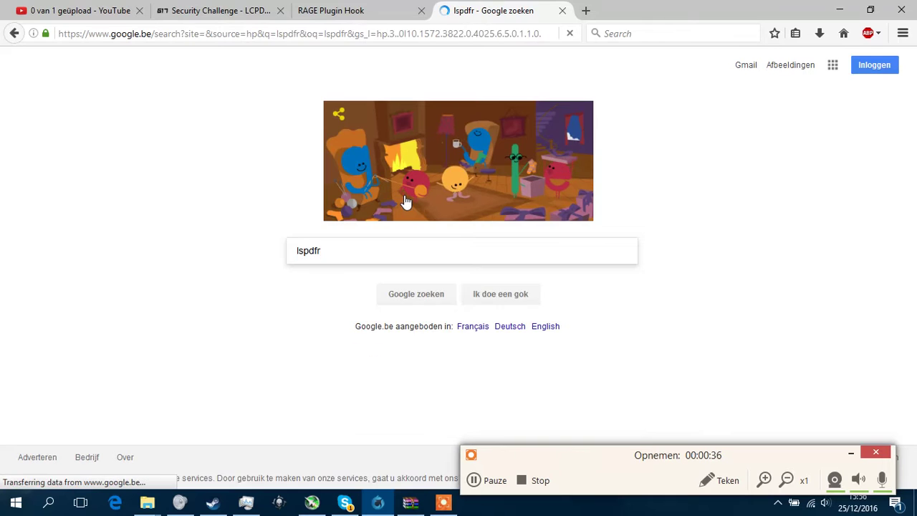
Open the GTA V Mods result on LCPDFR.com and go to the LSPD First Response download page in the LSPDFR category
{"action": "left_click", "coordinate": [215, 262]}
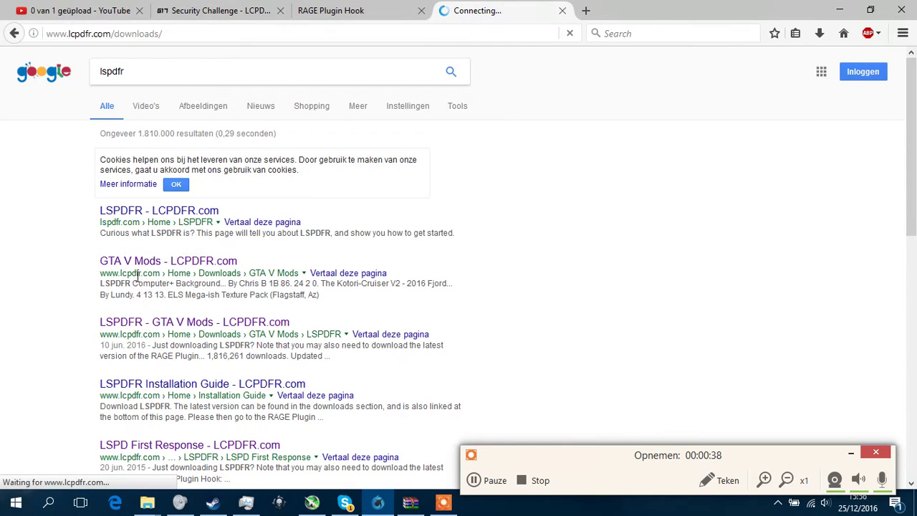
{"action": "scroll", "coordinate": [248, 277], "scroll_direction": "down", "scroll_amount": 10}
{"action": "scroll", "coordinate": [182, 218], "scroll_direction": "up", "scroll_amount": 10}
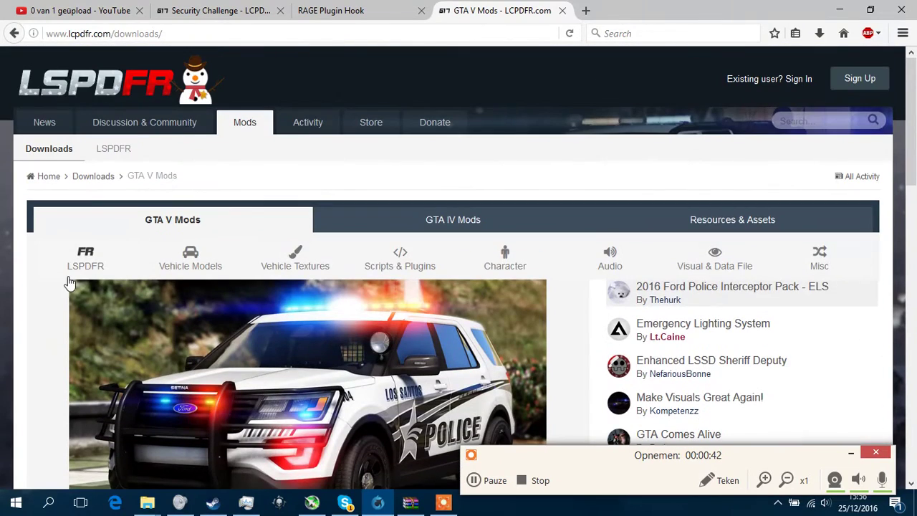
{"action": "left_click", "coordinate": [90, 260]}
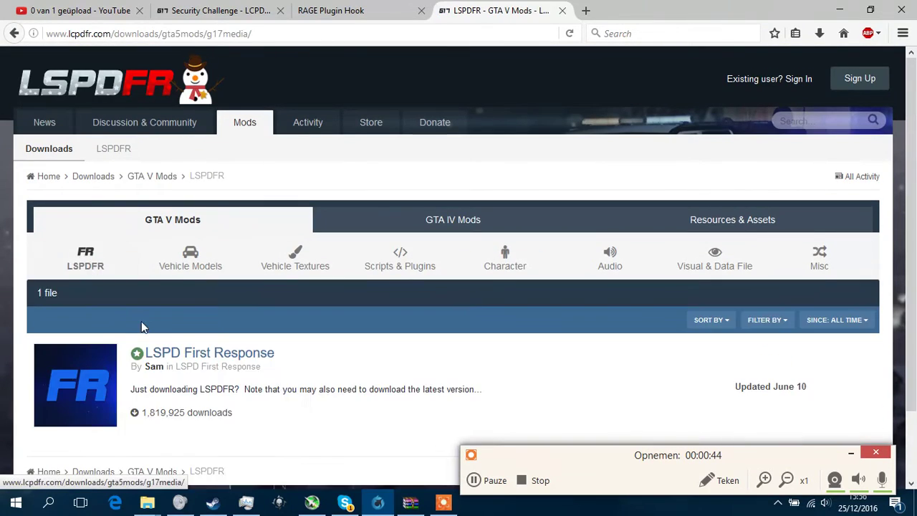
{"action": "scroll", "coordinate": [146, 319], "scroll_direction": "down", "scroll_amount": 3}
{"action": "left_click", "coordinate": [244, 278]}
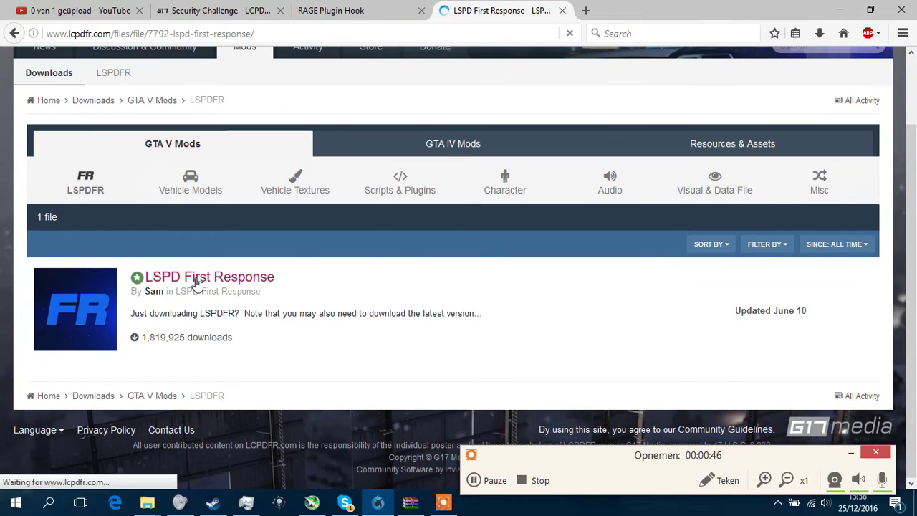
{"action": "scroll", "coordinate": [534, 281], "scroll_direction": "down", "scroll_amount": 4}
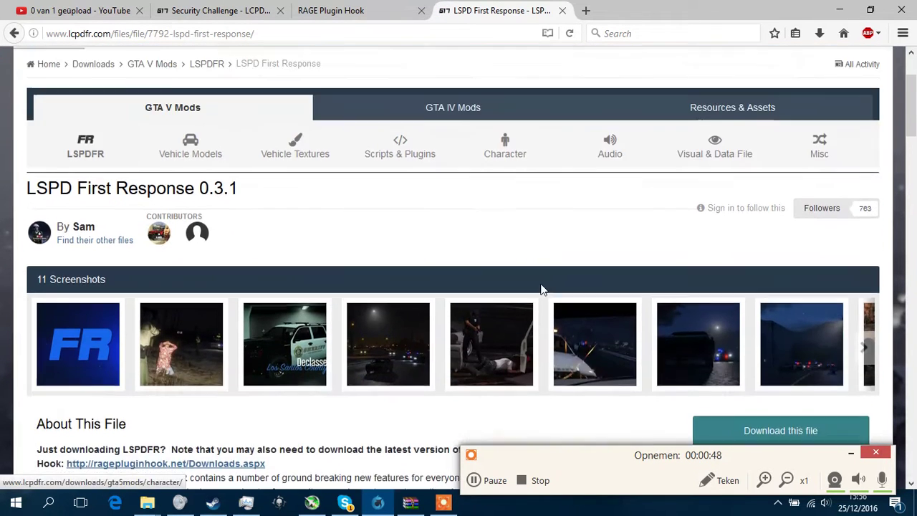
{"action": "left_click", "coordinate": [788, 241]}
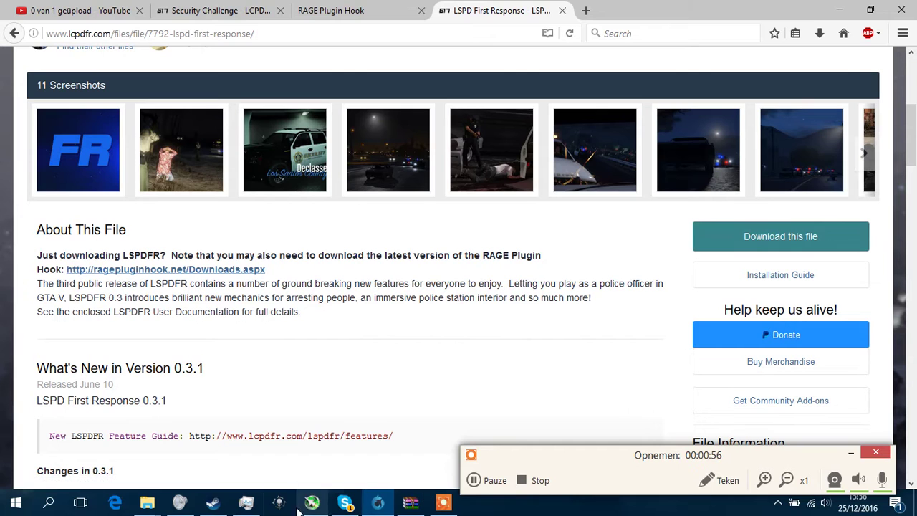
Switch to File Explorer, go up to the Grand Theft Auto V game folder and look through its files
{"action": "mouse_move", "coordinate": [158, 502]}
{"action": "left_click", "coordinate": [217, 448]}
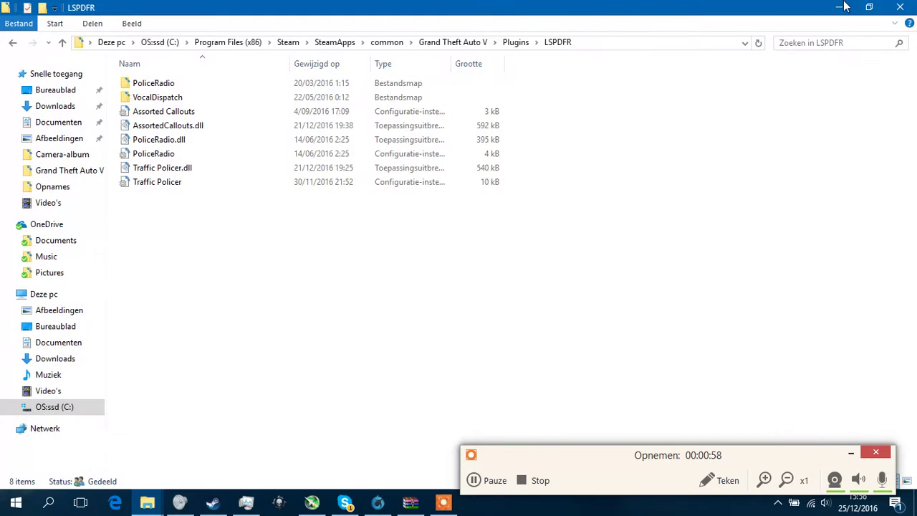
{"action": "left_click", "coordinate": [479, 43]}
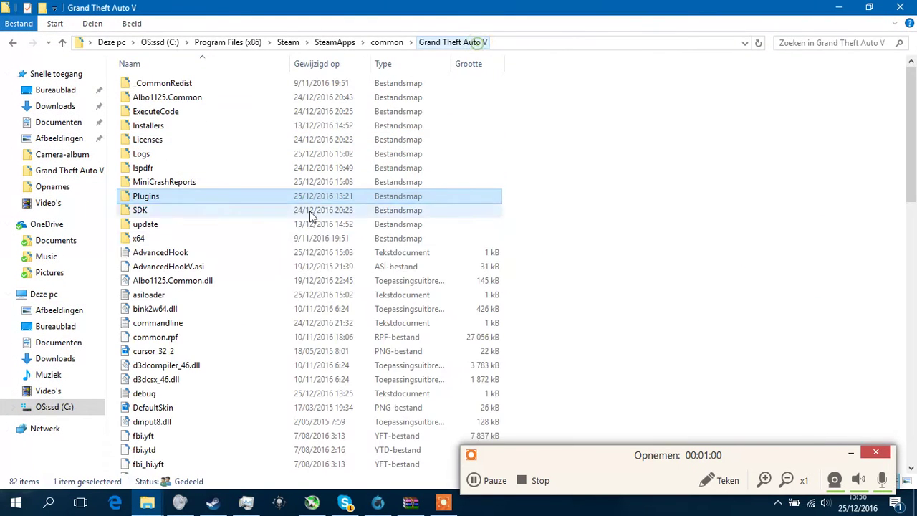
{"action": "scroll", "coordinate": [419, 339], "scroll_direction": "down", "scroll_amount": 18}
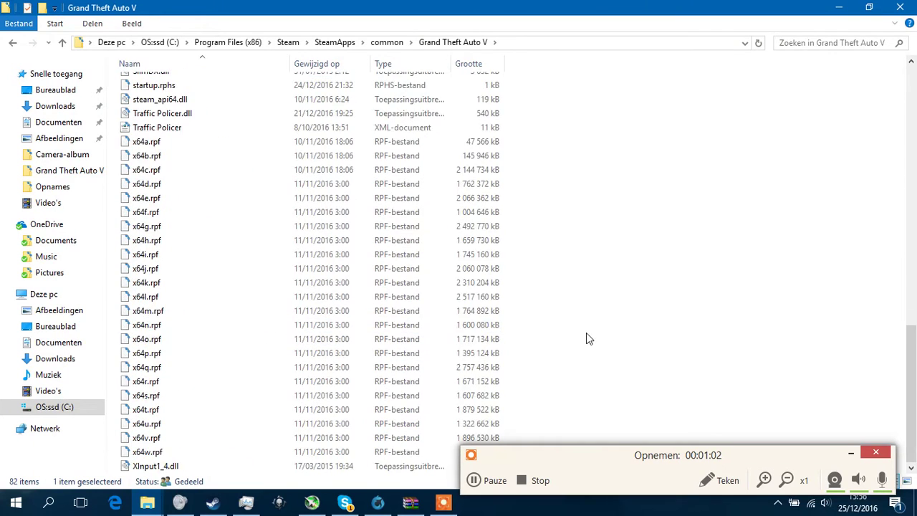
{"action": "scroll", "coordinate": [586, 332], "scroll_direction": "up", "scroll_amount": 8}
{"action": "scroll", "coordinate": [587, 334], "scroll_direction": "up", "scroll_amount": 10}
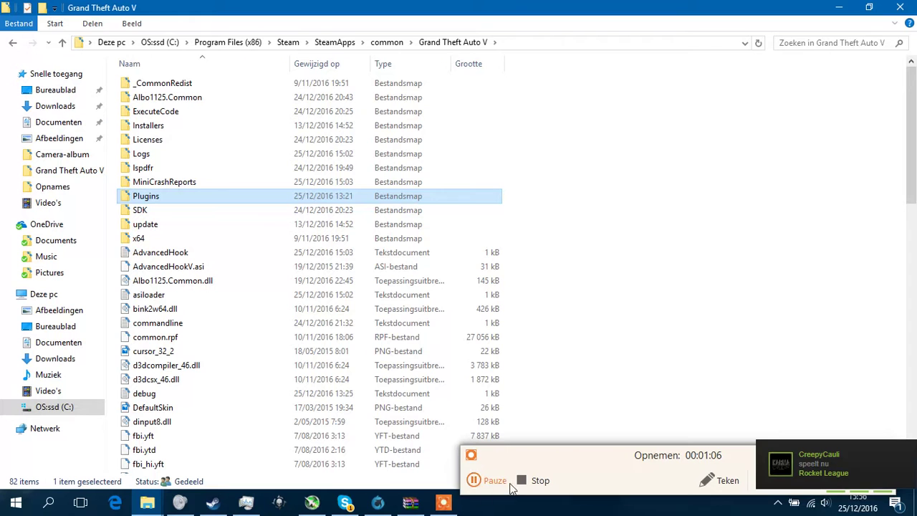
Switch to WinRAR and view the contents of RAGEPluginHook_0_49_1041_10069_ALPHA.zip from the beginning of the file list
{"action": "left_click", "coordinate": [445, 502]}
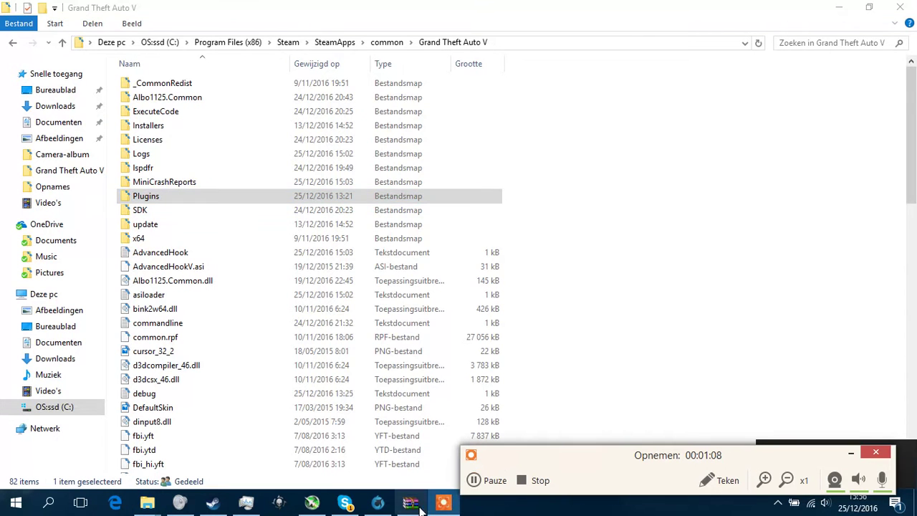
{"action": "left_click", "coordinate": [410, 504]}
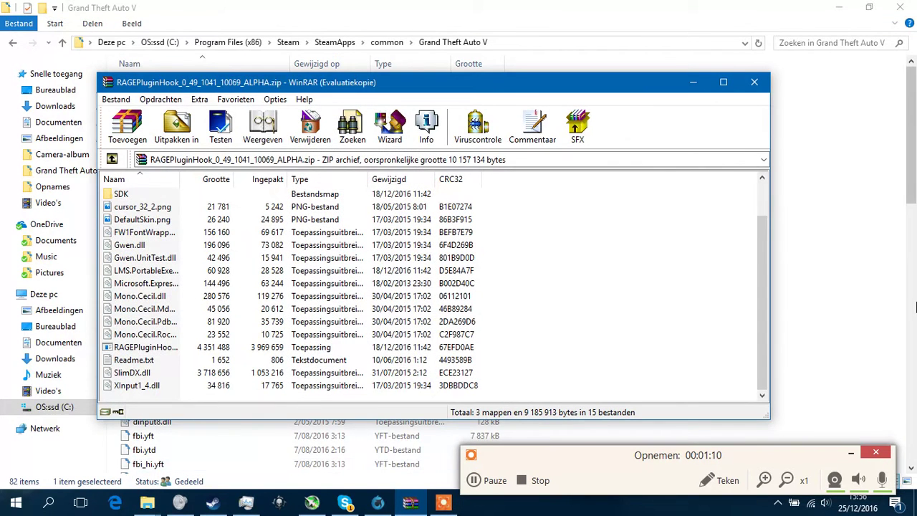
{"action": "left_click", "coordinate": [411, 506]}
{"action": "left_click", "coordinate": [412, 506]}
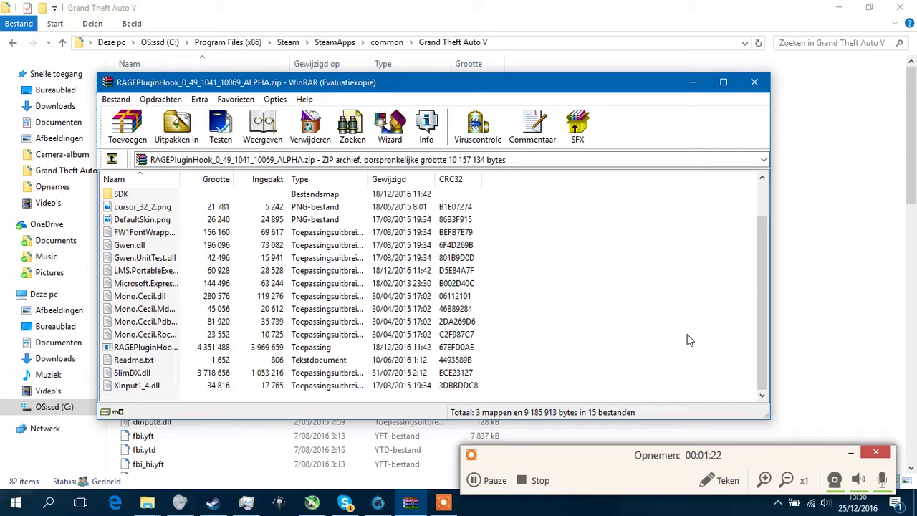
{"action": "scroll", "coordinate": [639, 352], "scroll_direction": "up", "scroll_amount": 1}
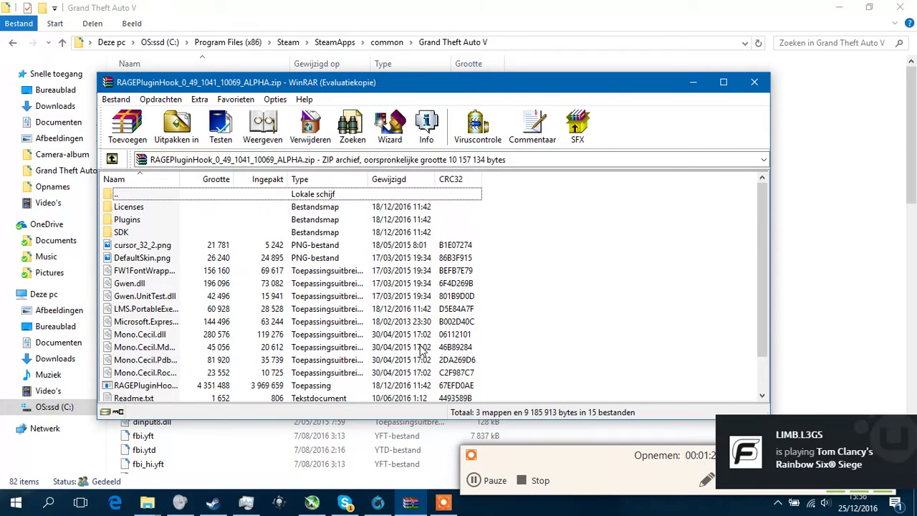
Switch to the browser and examine the RAGE Plugin Hook downloads page for supported game versions and the Open Alpha 0.49.1041.10069 release
{"action": "left_click", "coordinate": [384, 505]}
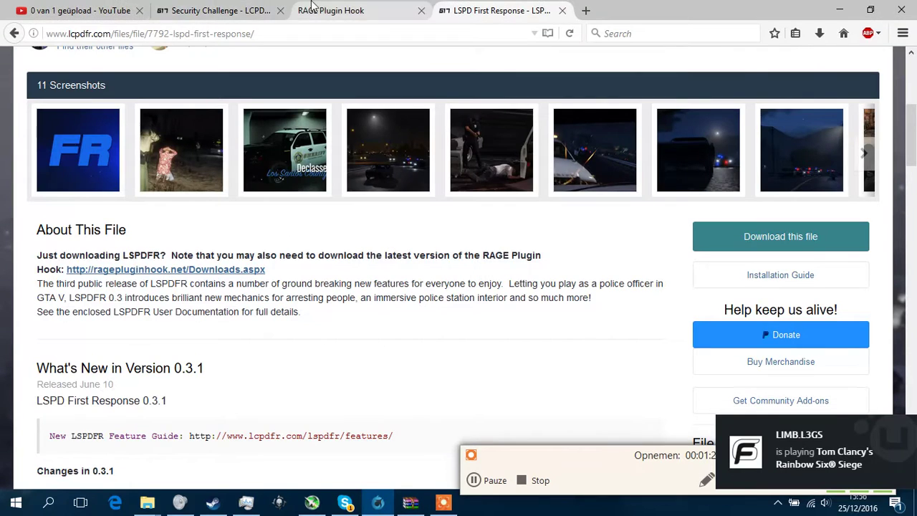
{"action": "left_click", "coordinate": [359, 10]}
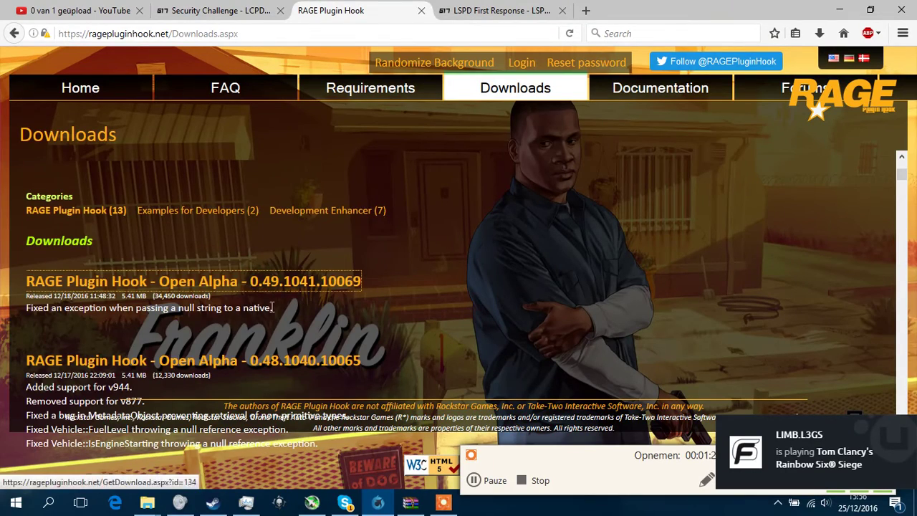
{"action": "scroll", "coordinate": [340, 244], "scroll_direction": "down", "scroll_amount": 2}
{"action": "scroll", "coordinate": [124, 252], "scroll_direction": "up", "scroll_amount": 6}
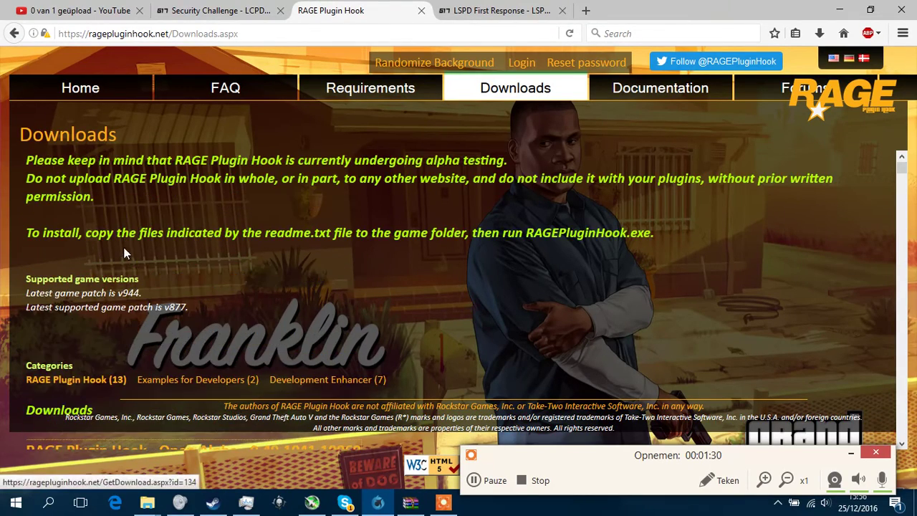
{"action": "scroll", "coordinate": [124, 251], "scroll_direction": "down", "scroll_amount": 2}
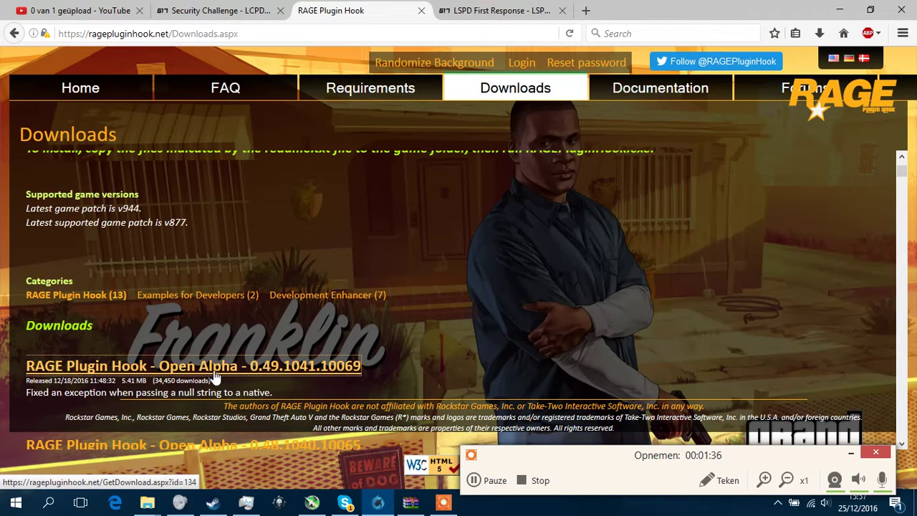
Check the Grand Theft Auto V library page in Steam and return to the RAGE Plugin Hook downloads page
{"action": "left_click", "coordinate": [213, 503]}
{"action": "mouse_move", "coordinate": [279, 37]}
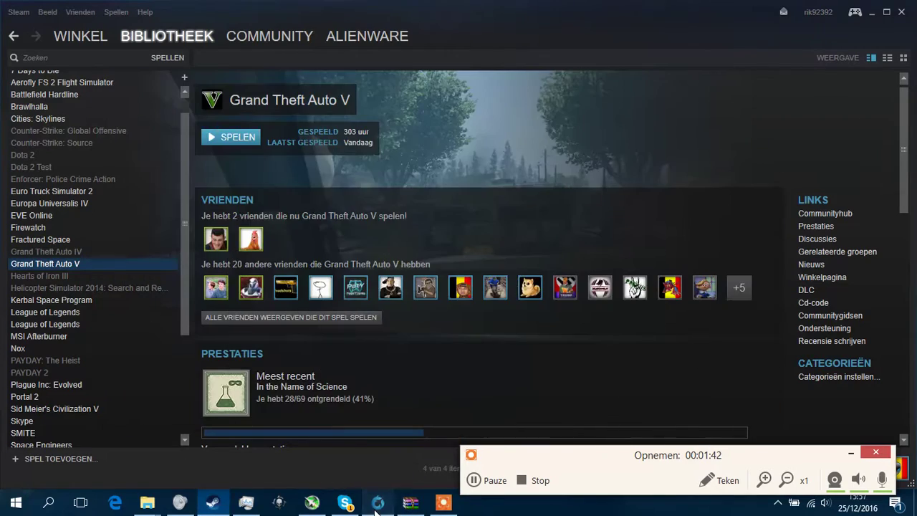
{"action": "left_click", "coordinate": [377, 503]}
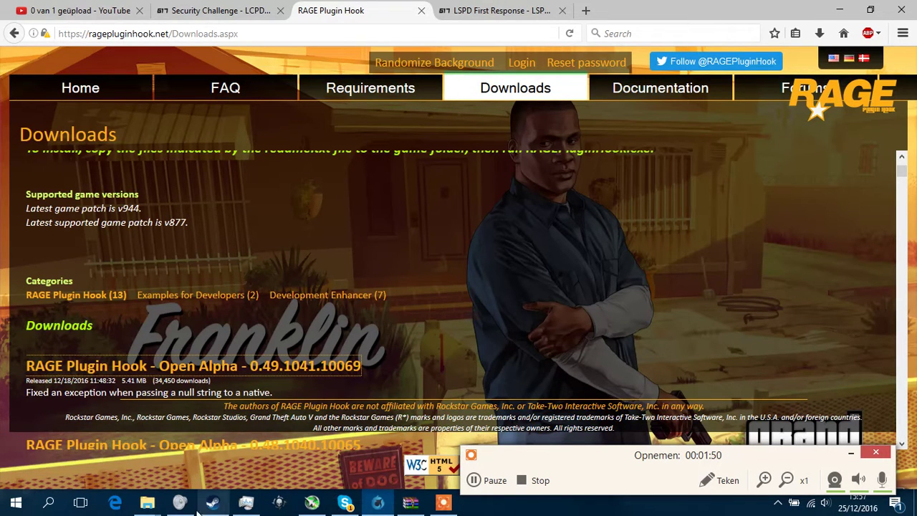
Switch to File Explorer and examine the folders and files in the Grand Theft Auto V game folder, moving the recorder window out of the way
{"action": "mouse_move", "coordinate": [147, 501]}
{"action": "left_click", "coordinate": [247, 440]}
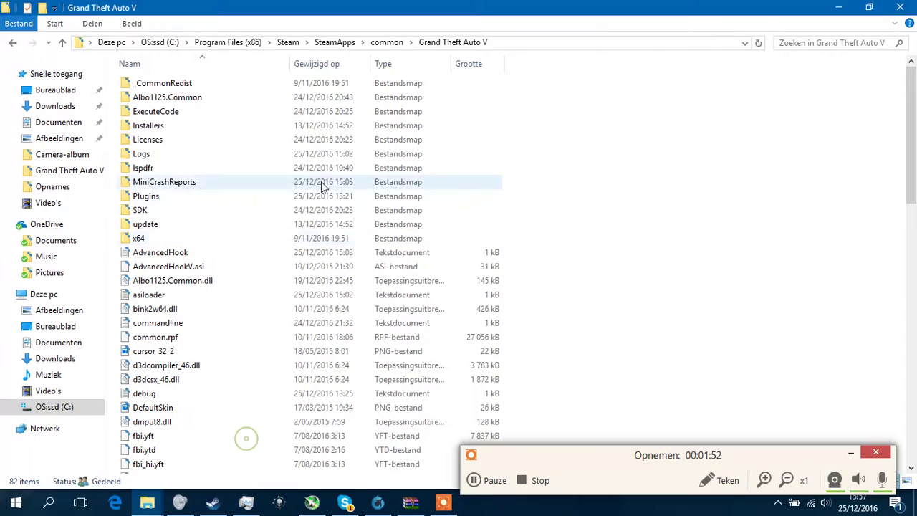
{"action": "scroll", "coordinate": [229, 279], "scroll_direction": "down", "scroll_amount": 13}
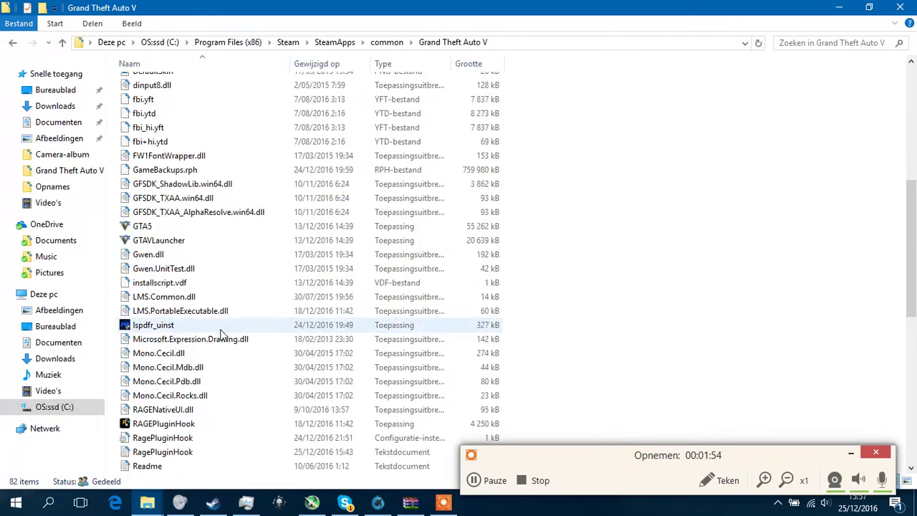
{"action": "scroll", "coordinate": [219, 342], "scroll_direction": "up", "scroll_amount": 10}
{"action": "scroll", "coordinate": [218, 343], "scroll_direction": "down", "scroll_amount": 5}
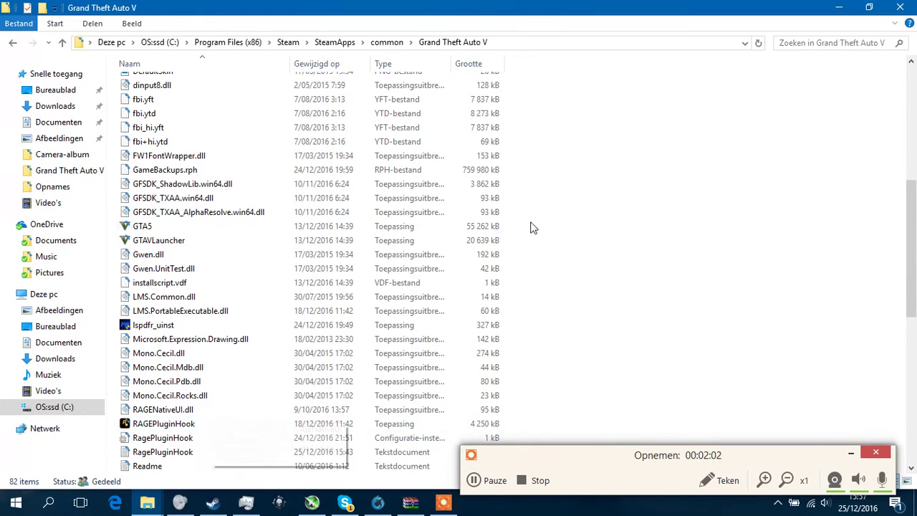
{"action": "mouse_move", "coordinate": [726, 462]}
{"action": "left_mouse_down"}
{"action": "mouse_move", "coordinate": [771, 367]}
{"action": "mouse_move", "coordinate": [831, 138]}
{"action": "mouse_move", "coordinate": [784, 154]}
{"action": "mouse_move", "coordinate": [736, 151]}
{"action": "mouse_move", "coordinate": [752, 154]}
{"action": "left_mouse_up"}
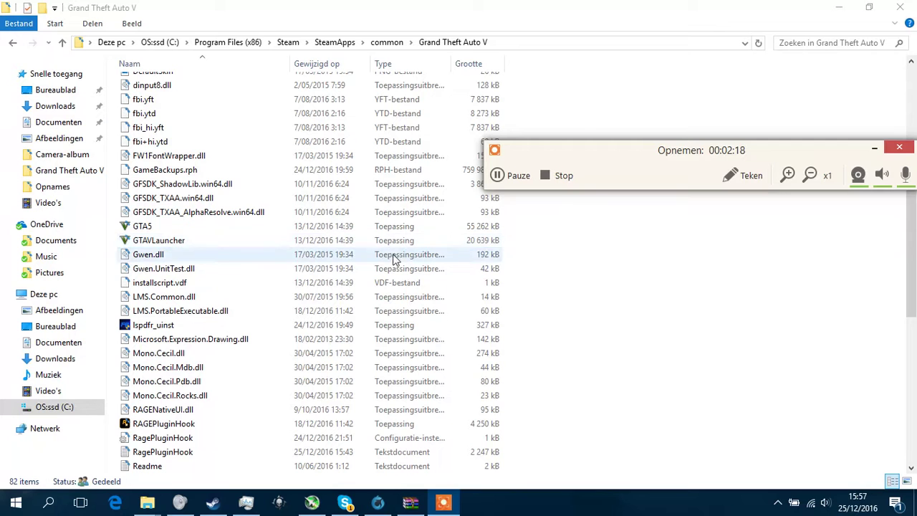
{"action": "scroll", "coordinate": [459, 423], "scroll_direction": "down", "scroll_amount": 4}
{"action": "scroll", "coordinate": [461, 428], "scroll_direction": "down", "scroll_amount": 4}
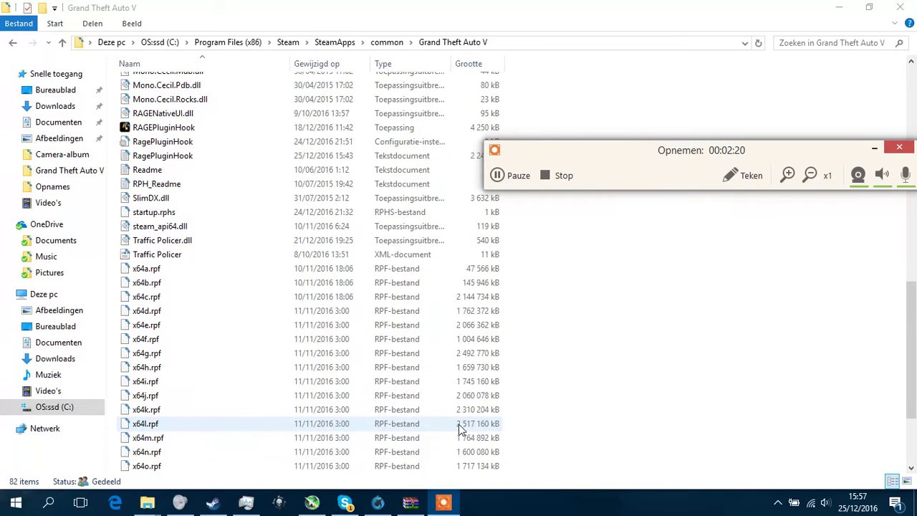
{"action": "scroll", "coordinate": [473, 418], "scroll_direction": "down", "scroll_amount": 1}
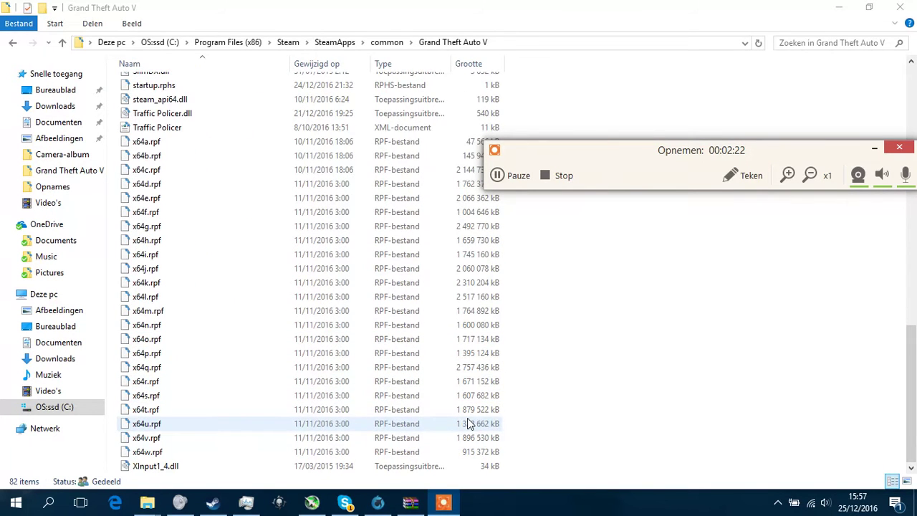
{"action": "scroll", "coordinate": [491, 452], "scroll_direction": "up", "scroll_amount": 7}
{"action": "scroll", "coordinate": [494, 475], "scroll_direction": "up", "scroll_amount": 12}
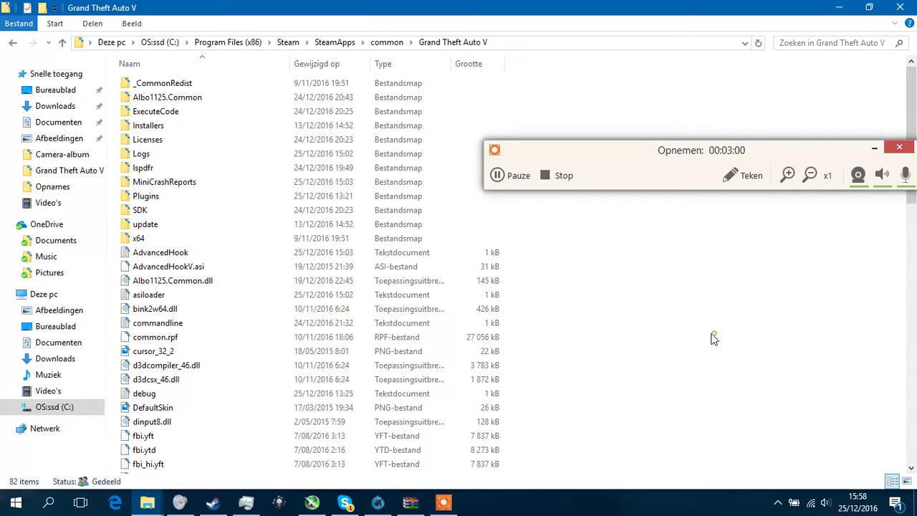
Minimize the recorder window and look through the files in the Grand Theft Auto V game folder, returning to the start of the list
{"action": "left_click", "coordinate": [875, 148]}
{"action": "scroll", "coordinate": [380, 377], "scroll_direction": "down", "scroll_amount": 8}
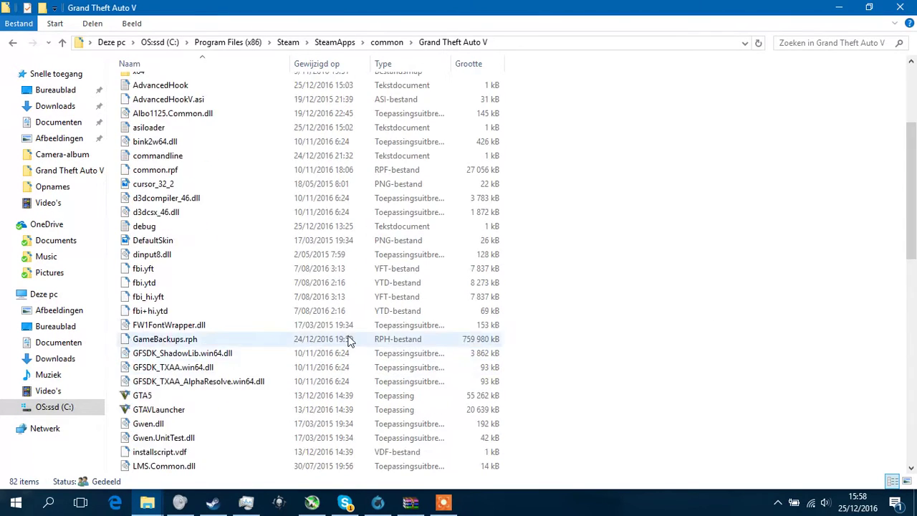
{"action": "scroll", "coordinate": [373, 323], "scroll_direction": "up", "scroll_amount": 1}
{"action": "scroll", "coordinate": [373, 322], "scroll_direction": "down", "scroll_amount": 10}
{"action": "scroll", "coordinate": [372, 337], "scroll_direction": "up", "scroll_amount": 18}
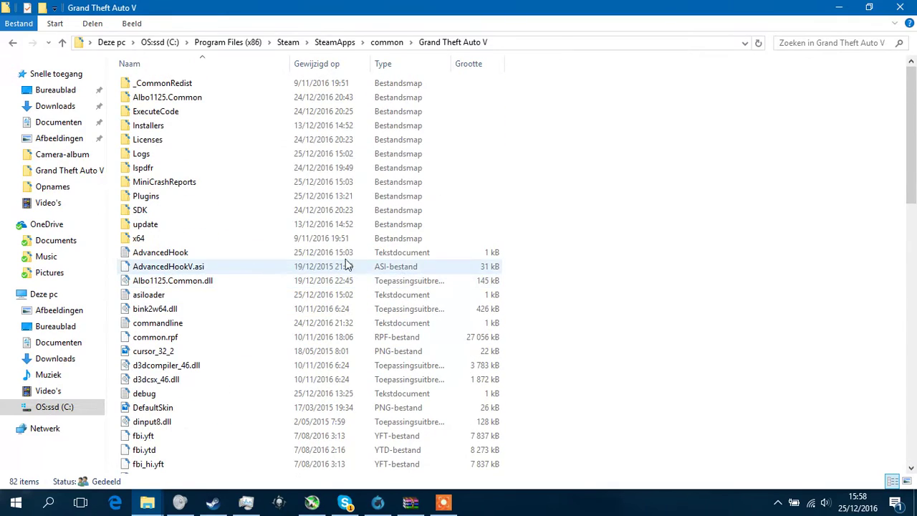
Switch to the browser and review the LSPD First Response 0.3.1 file page and the RAGE Plugin Hook downloads page
{"action": "key", "text": "alt+Tab"}
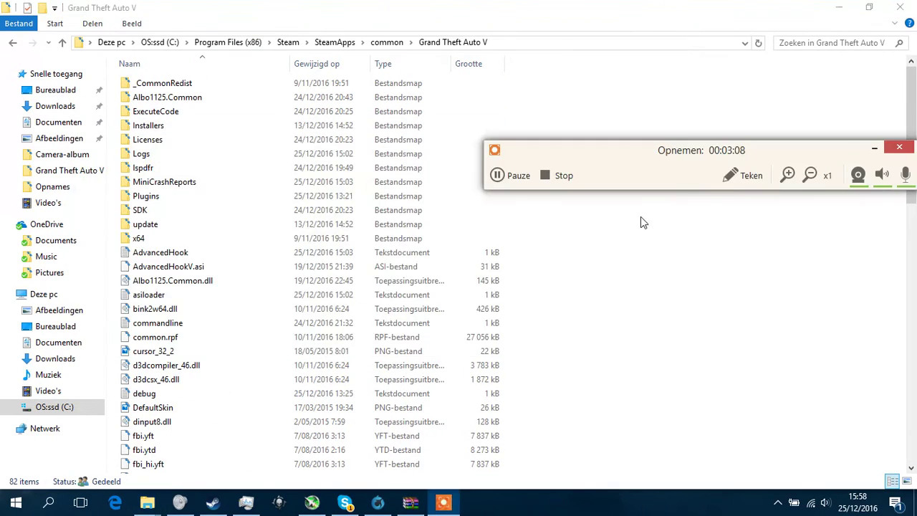
{"action": "key", "text": "alt+Tab"}
{"action": "left_click", "coordinate": [516, 206]}
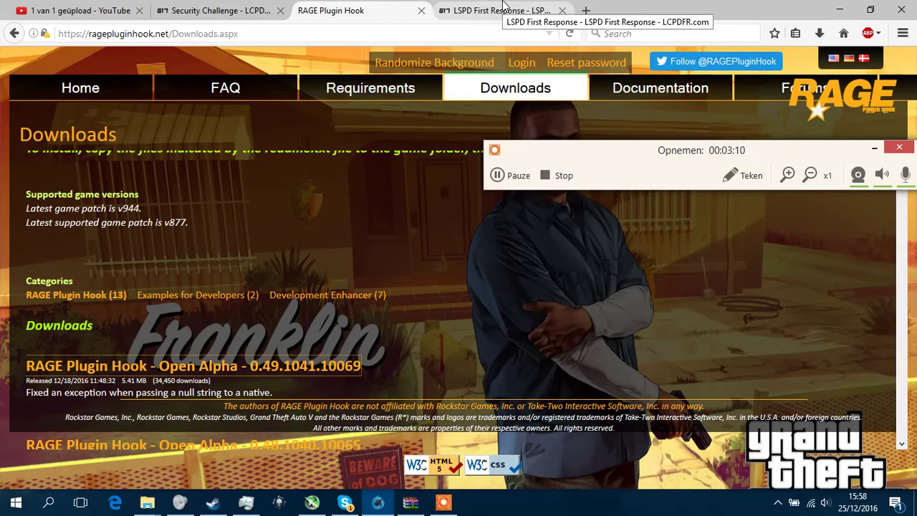
{"action": "left_click", "coordinate": [215, 10]}
{"action": "left_click", "coordinate": [538, 7]}
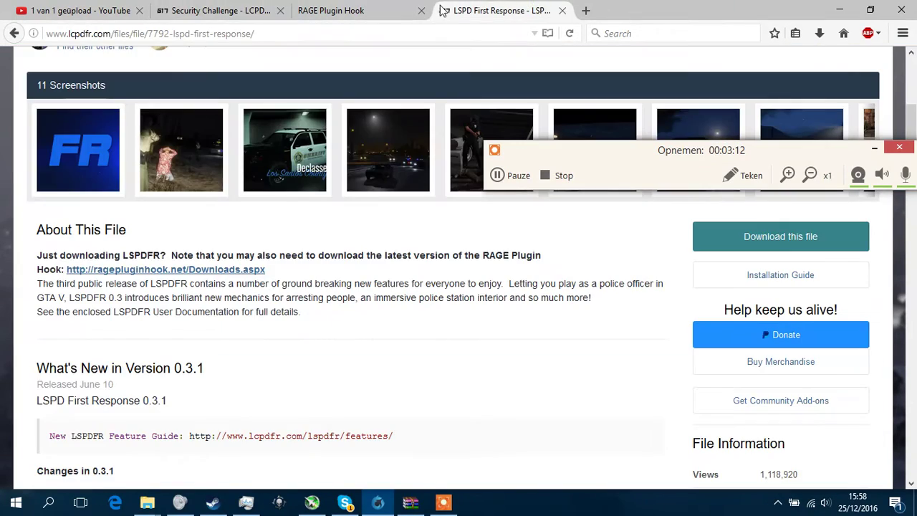
{"action": "scroll", "coordinate": [663, 337], "scroll_direction": "down", "scroll_amount": 9}
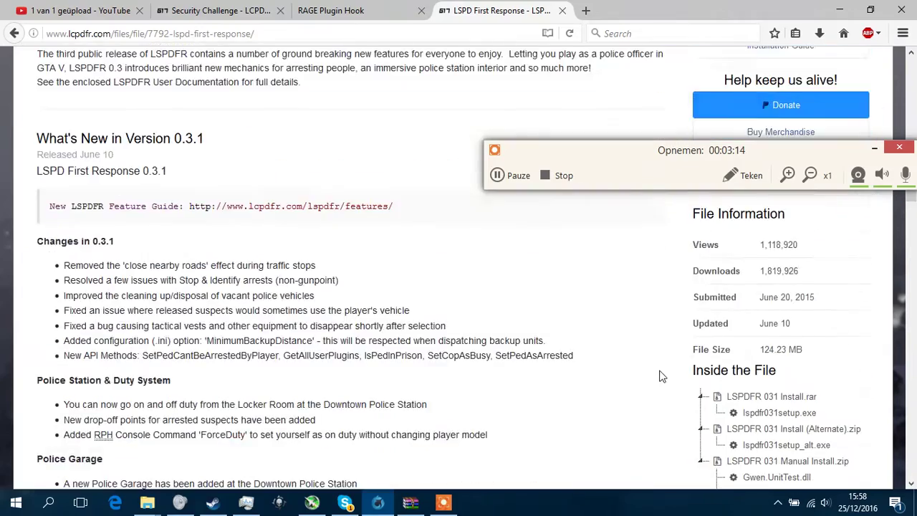
{"action": "scroll", "coordinate": [695, 368], "scroll_direction": "up", "scroll_amount": 4}
{"action": "left_click", "coordinate": [350, 13]}
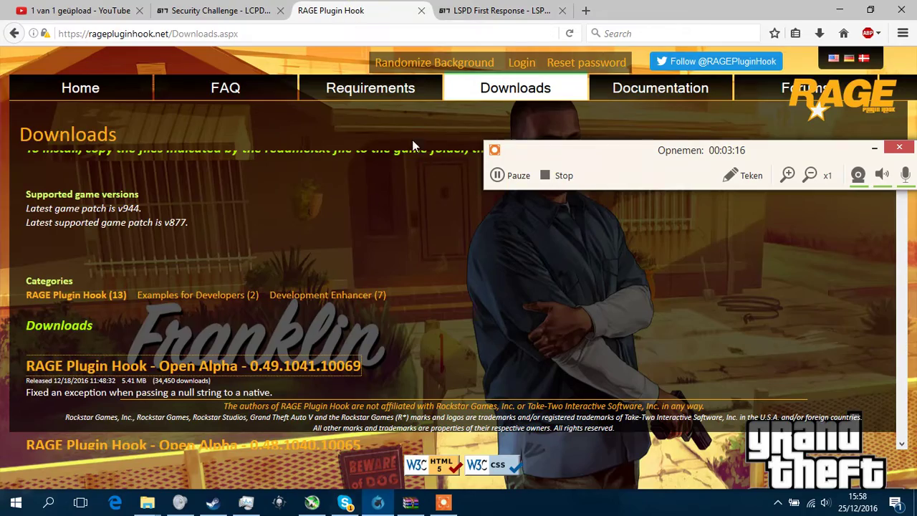
{"action": "scroll", "coordinate": [407, 345], "scroll_direction": "down", "scroll_amount": 1}
{"action": "scroll", "coordinate": [287, 308], "scroll_direction": "up", "scroll_amount": 3}
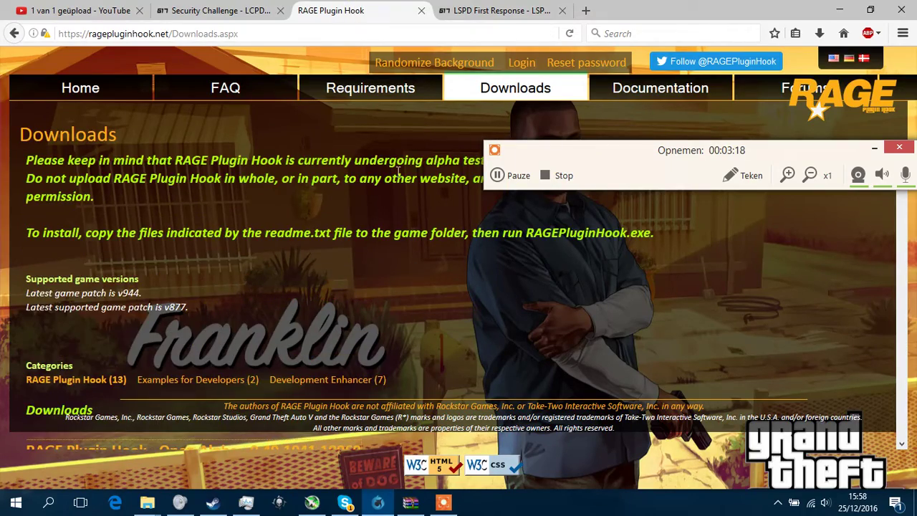
{"action": "left_click", "coordinate": [501, 10]}
{"action": "scroll", "coordinate": [430, 354], "scroll_direction": "up", "scroll_amount": 8}
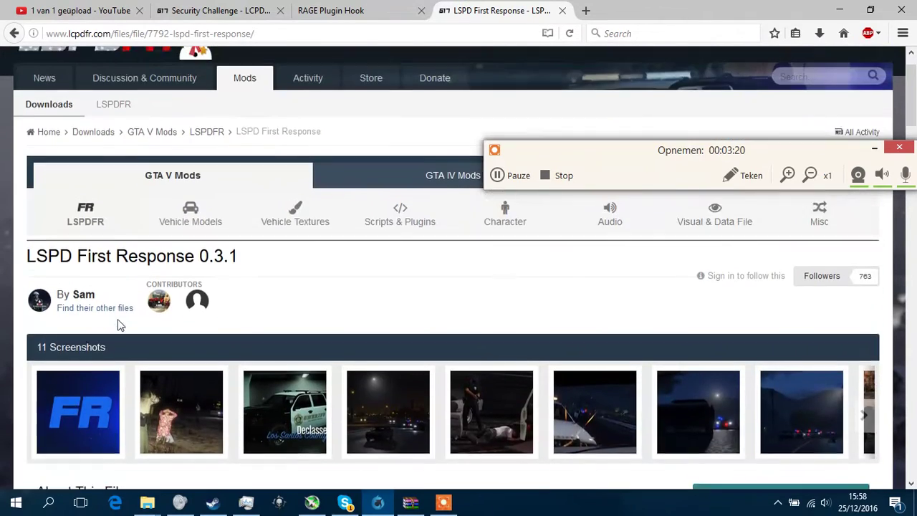
{"action": "scroll", "coordinate": [119, 311], "scroll_direction": "down", "scroll_amount": 2}
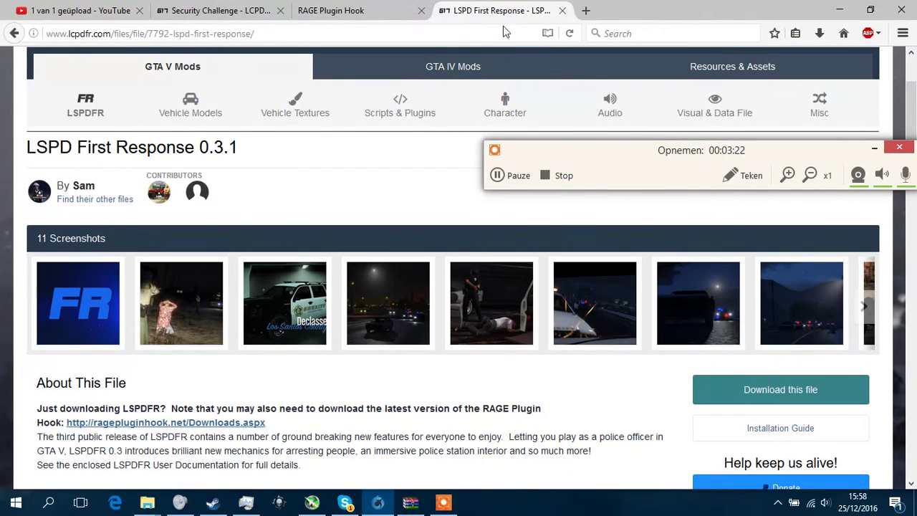
From the Security Challenge page, go to the LCPDFR downloads, browse the latest GTA V mods and open the Scripts & Plugins category
{"action": "left_click", "coordinate": [215, 10]}
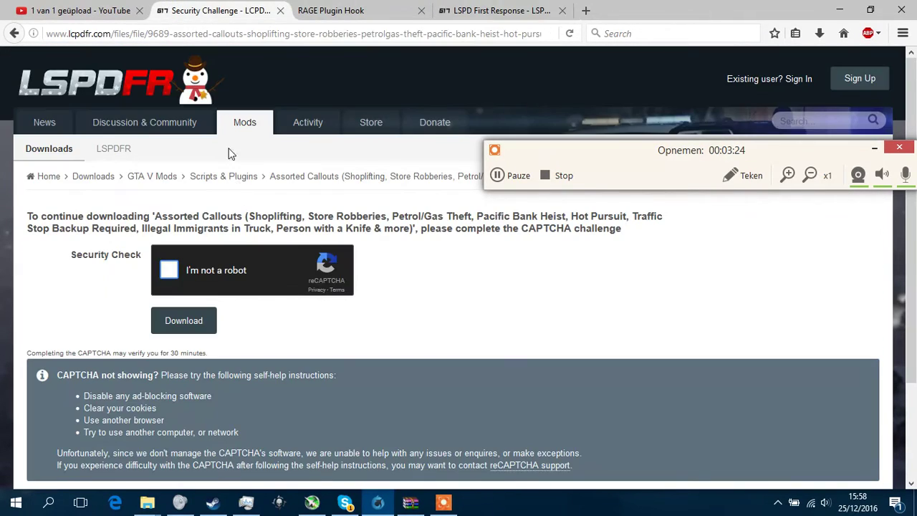
{"action": "left_click", "coordinate": [40, 149]}
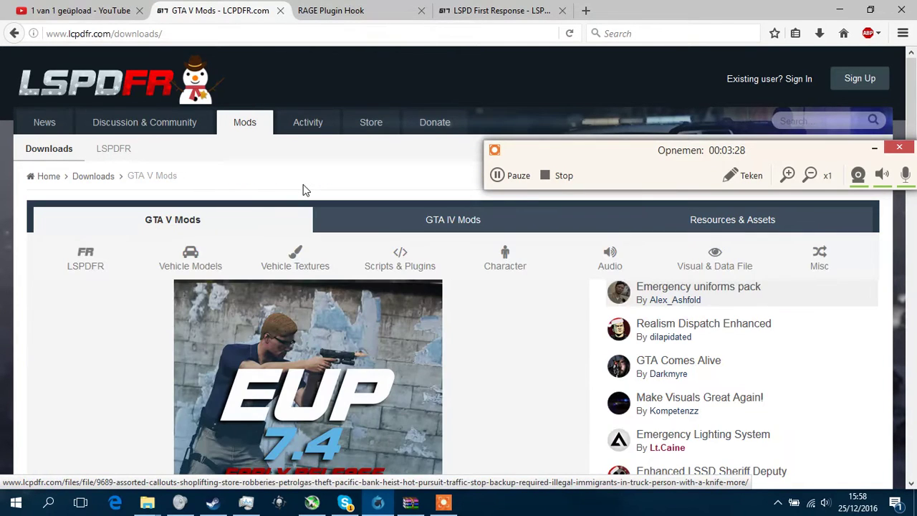
{"action": "scroll", "coordinate": [303, 190], "scroll_direction": "down", "scroll_amount": 6}
{"action": "scroll", "coordinate": [397, 296], "scroll_direction": "down", "scroll_amount": 1}
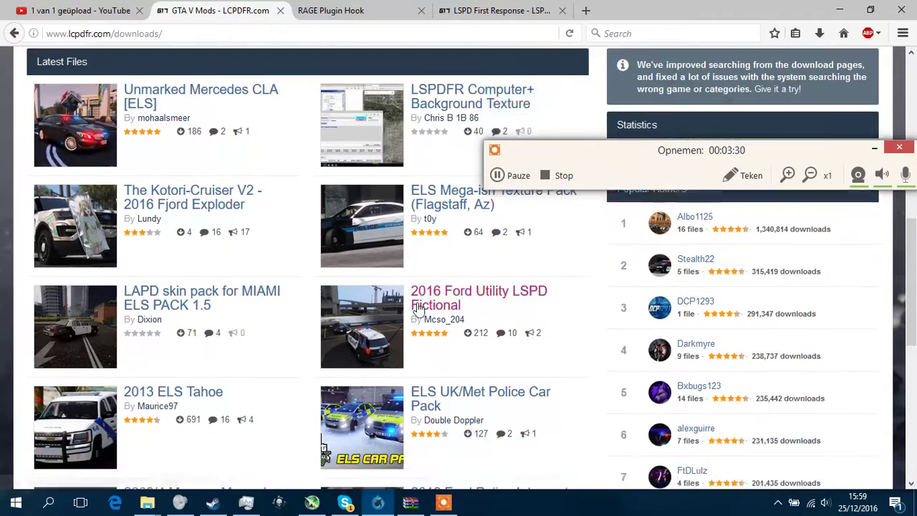
{"action": "scroll", "coordinate": [401, 328], "scroll_direction": "down", "scroll_amount": 5}
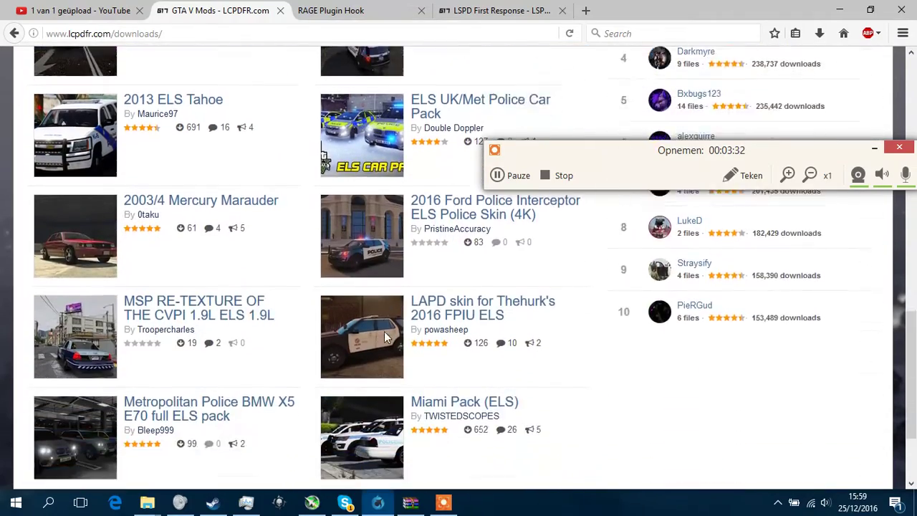
{"action": "scroll", "coordinate": [384, 334], "scroll_direction": "up", "scroll_amount": 1}
{"action": "scroll", "coordinate": [384, 334], "scroll_direction": "up", "scroll_amount": 15}
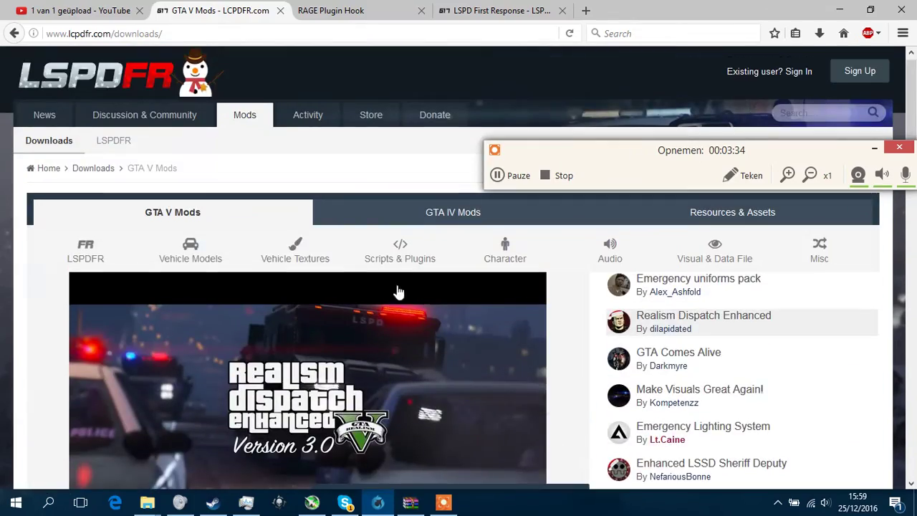
{"action": "left_click", "coordinate": [403, 248]}
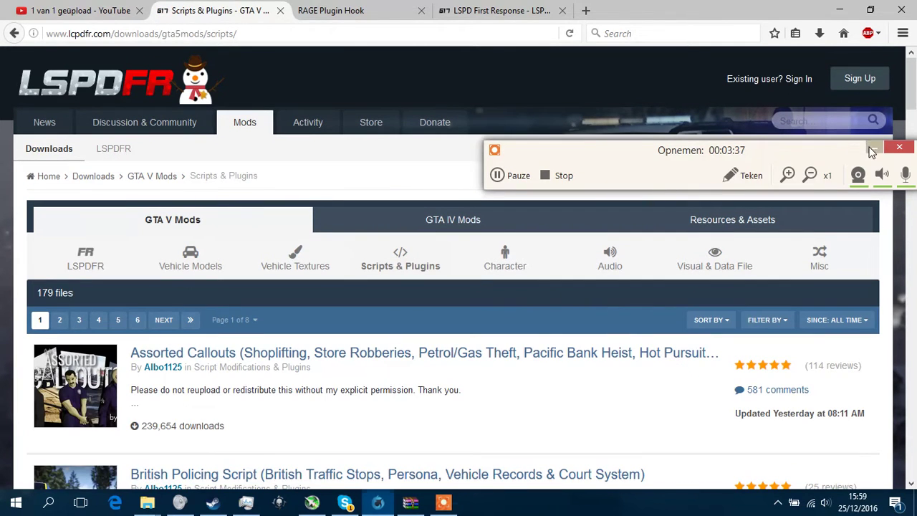
Examine the available mods on the first page of the Scripts & Plugins list, with the recorder window minimized
{"action": "left_click", "coordinate": [872, 148]}
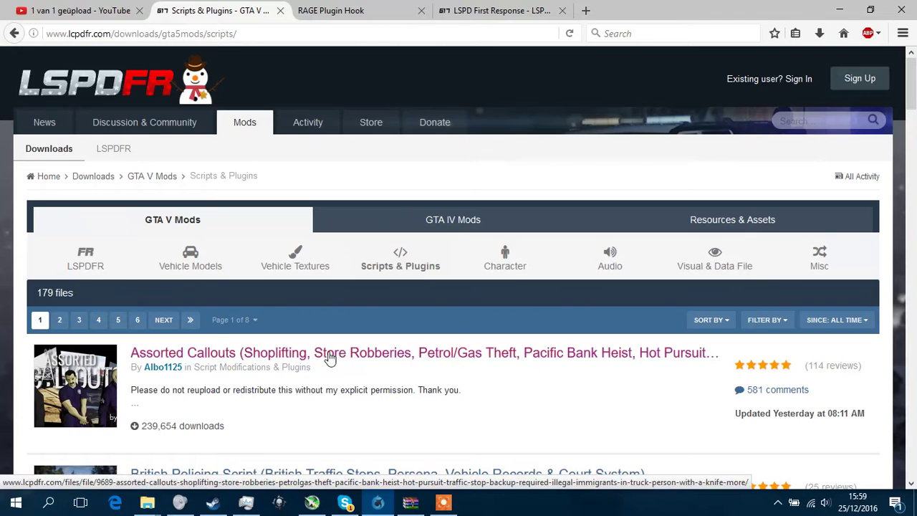
{"action": "scroll", "coordinate": [363, 373], "scroll_direction": "down", "scroll_amount": 2}
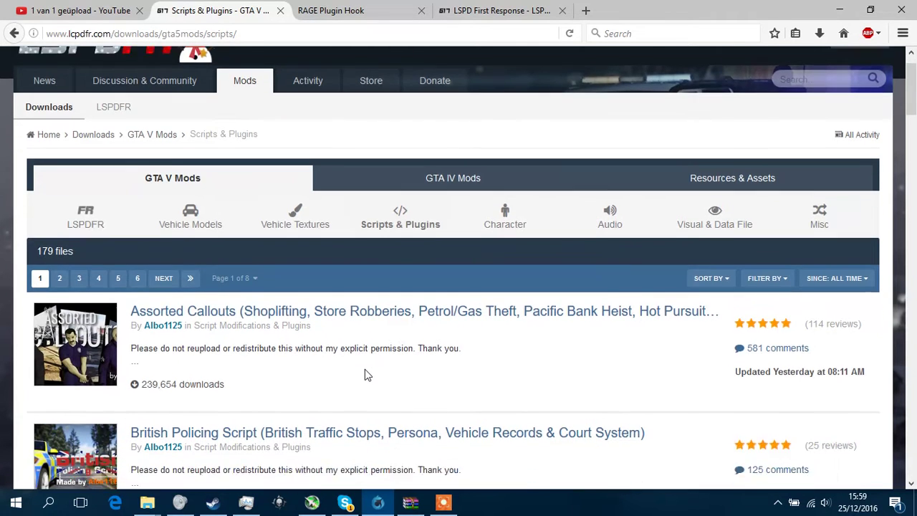
{"action": "scroll", "coordinate": [358, 380], "scroll_direction": "down", "scroll_amount": 2}
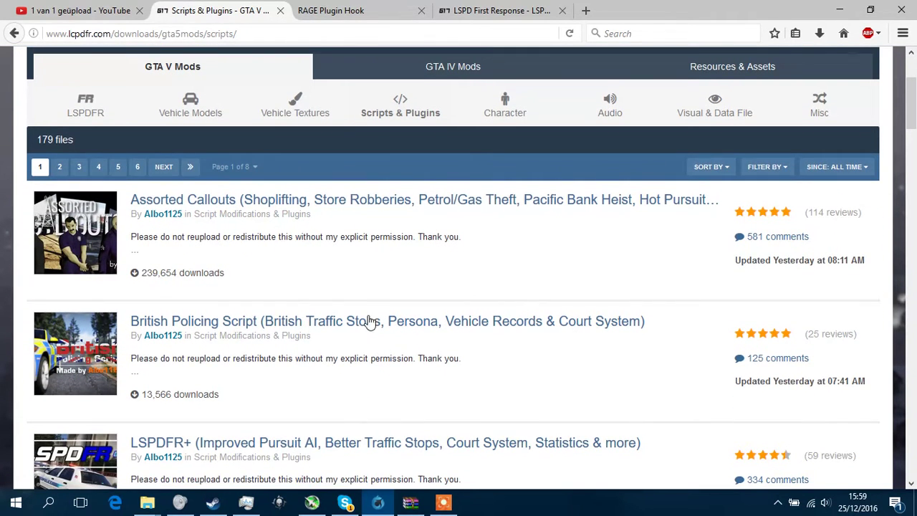
{"action": "scroll", "coordinate": [311, 328], "scroll_direction": "down", "scroll_amount": 12}
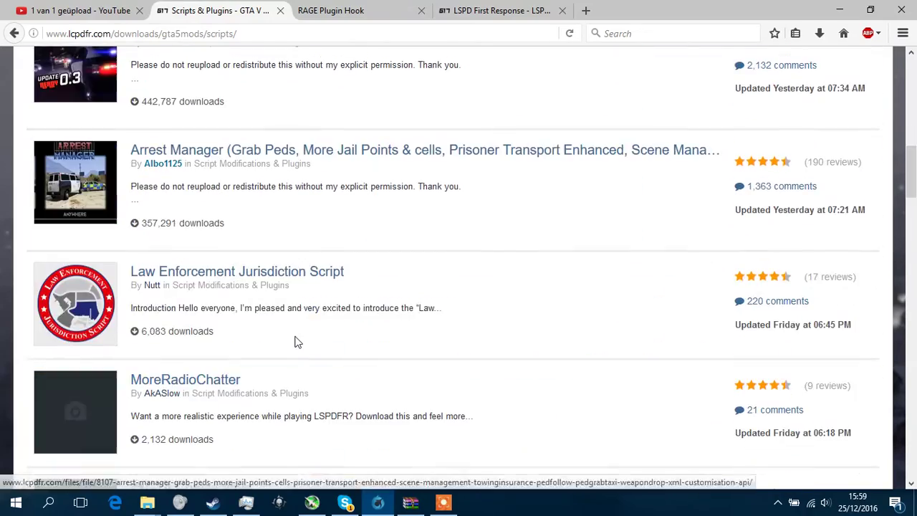
{"action": "scroll", "coordinate": [290, 343], "scroll_direction": "down", "scroll_amount": 6}
{"action": "scroll", "coordinate": [290, 343], "scroll_direction": "down", "scroll_amount": 8}
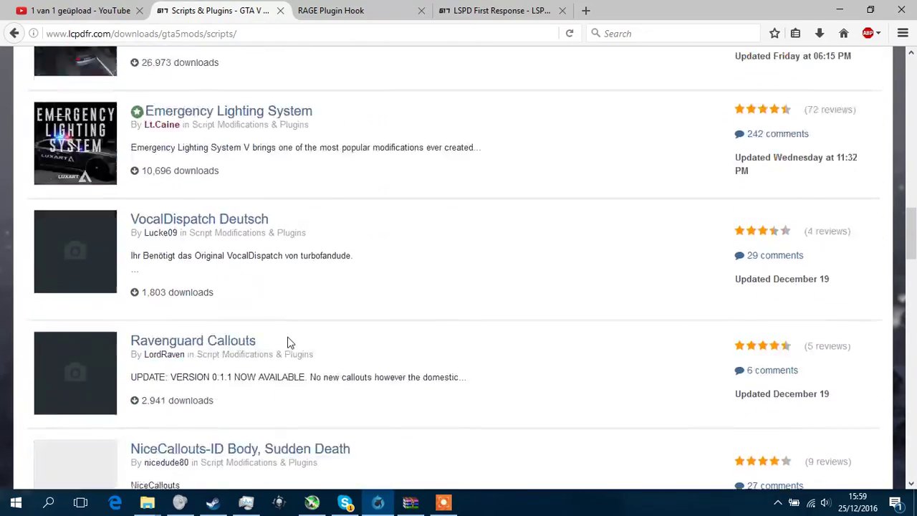
{"action": "scroll", "coordinate": [296, 323], "scroll_direction": "up", "scroll_amount": 20}
{"action": "scroll", "coordinate": [294, 326], "scroll_direction": "up", "scroll_amount": 6}
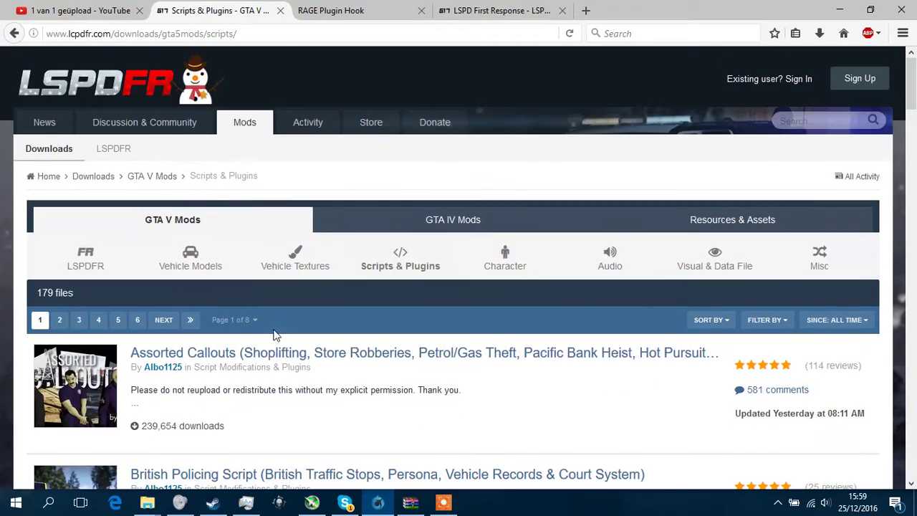
Open the Assorted Callouts file page and request the download of the 0.6.3.0 MinRPH 0.41 zip
{"action": "left_click", "coordinate": [247, 363]}
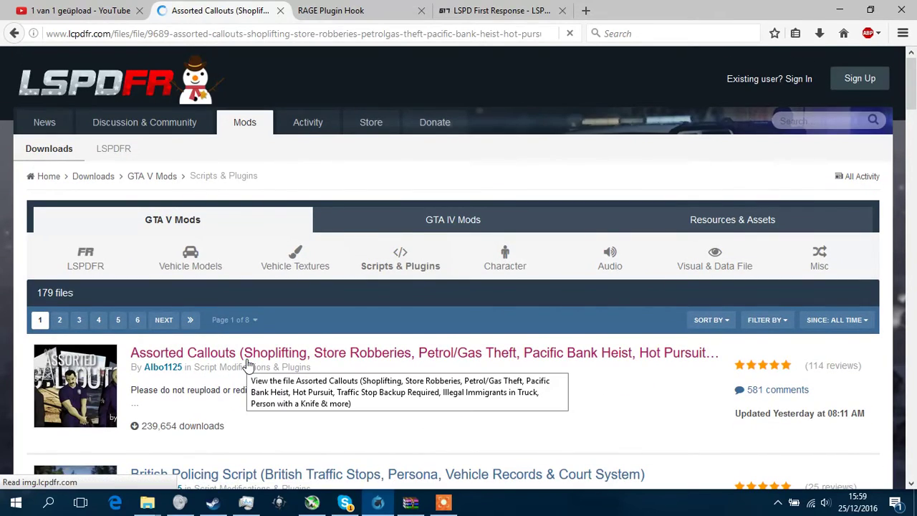
{"action": "scroll", "coordinate": [462, 364], "scroll_direction": "down", "scroll_amount": 3}
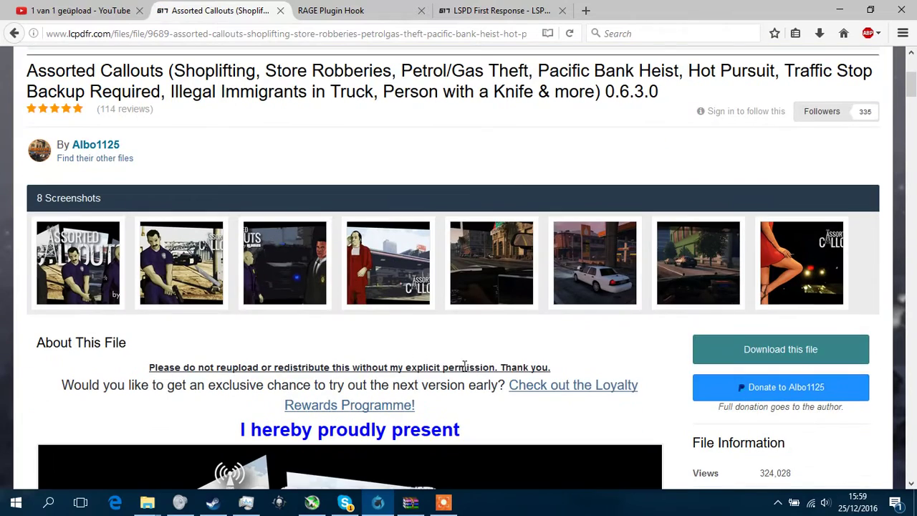
{"action": "left_click", "coordinate": [796, 348]}
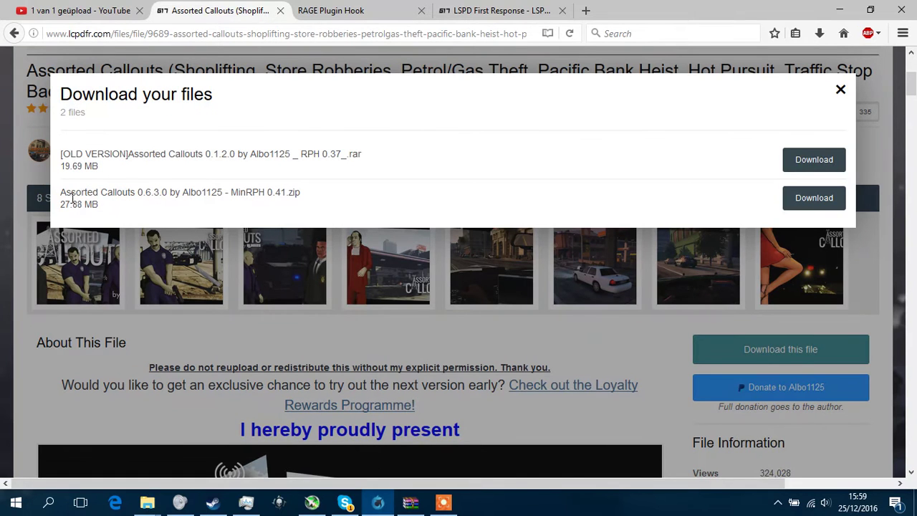
{"action": "left_click", "coordinate": [812, 206]}
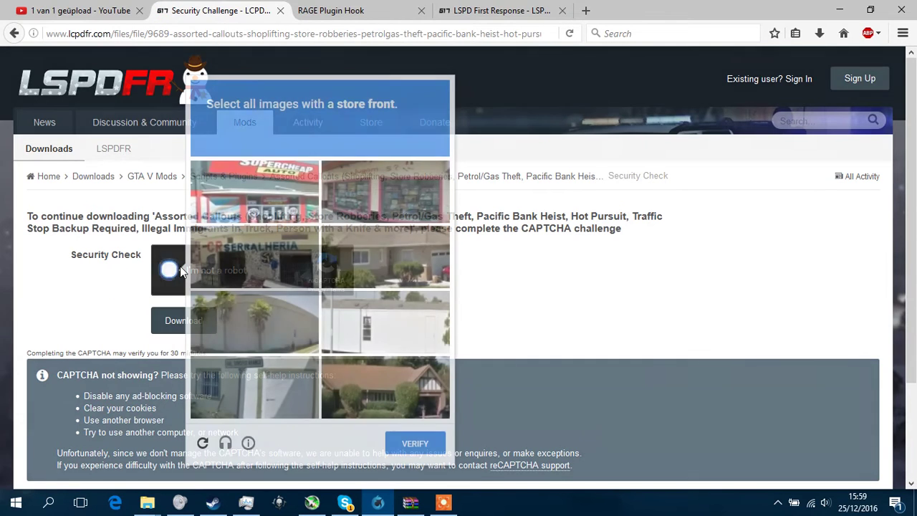
Complete the CAPTCHA by selecting all store front images and start the Assorted Callouts download
{"action": "left_click", "coordinate": [419, 195]}
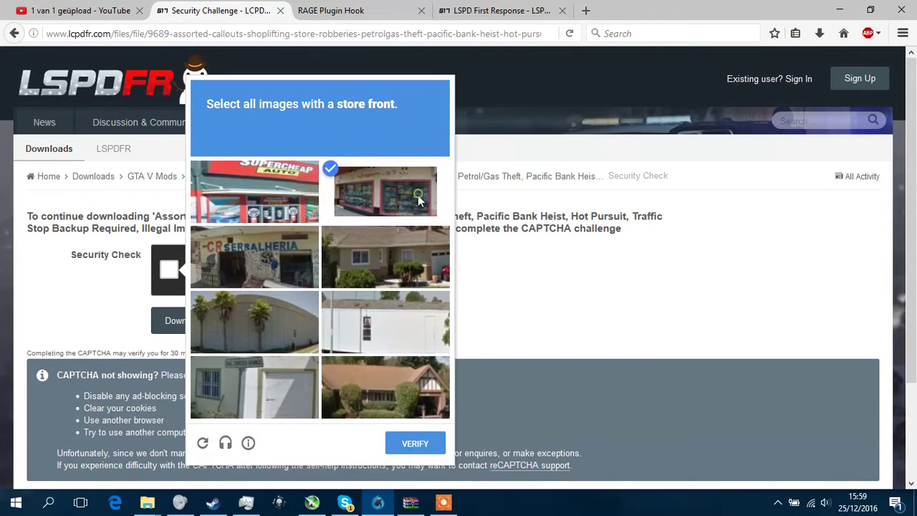
{"action": "left_click", "coordinate": [275, 195]}
{"action": "left_click", "coordinate": [240, 274]}
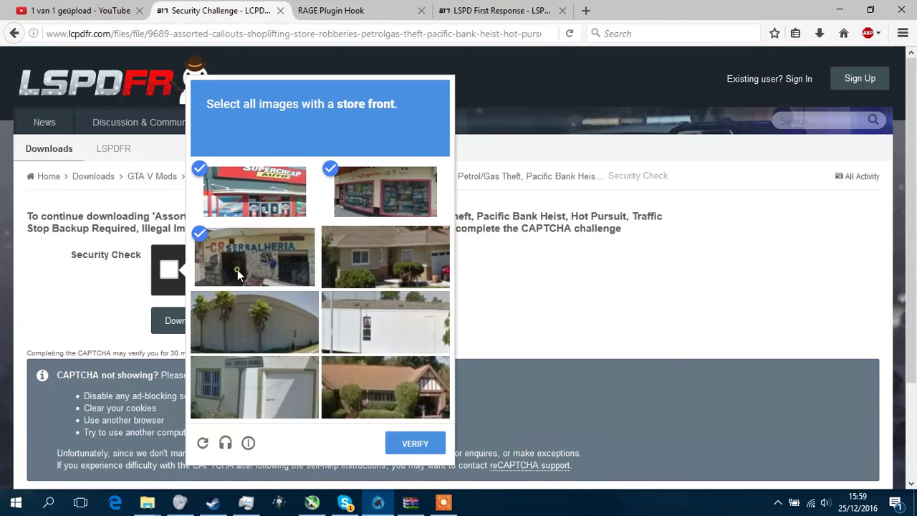
{"action": "left_click", "coordinate": [414, 454]}
{"action": "left_click", "coordinate": [172, 327]}
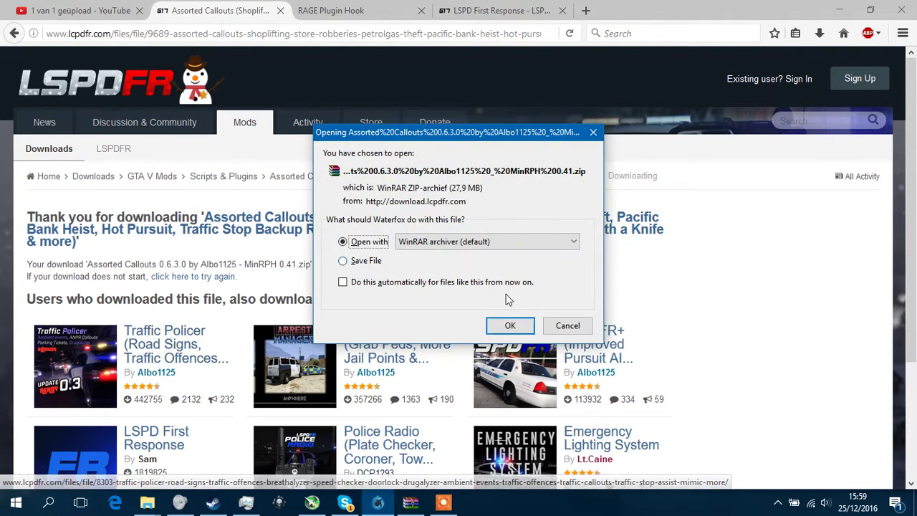
Choose to open the downloaded Assorted Callouts zip with WinRAR archiver and check the download's progress
{"action": "left_click", "coordinate": [510, 326]}
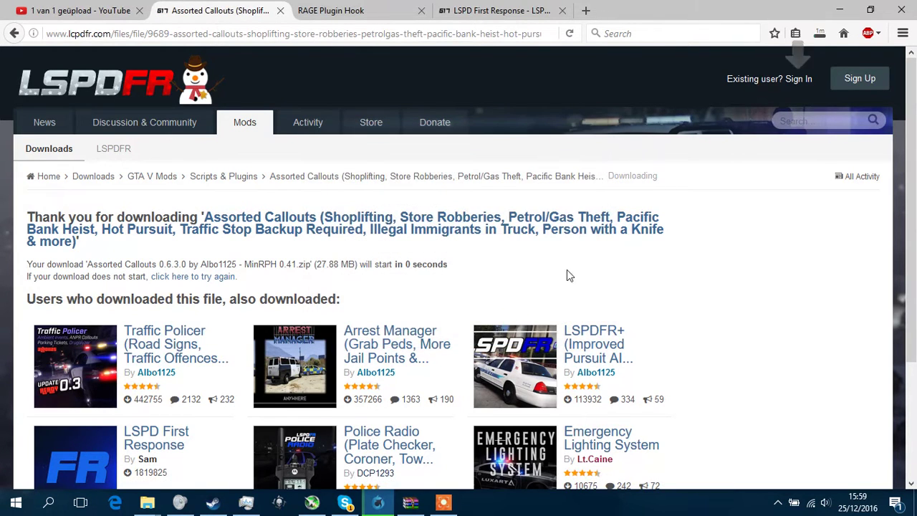
{"action": "left_click", "coordinate": [820, 33]}
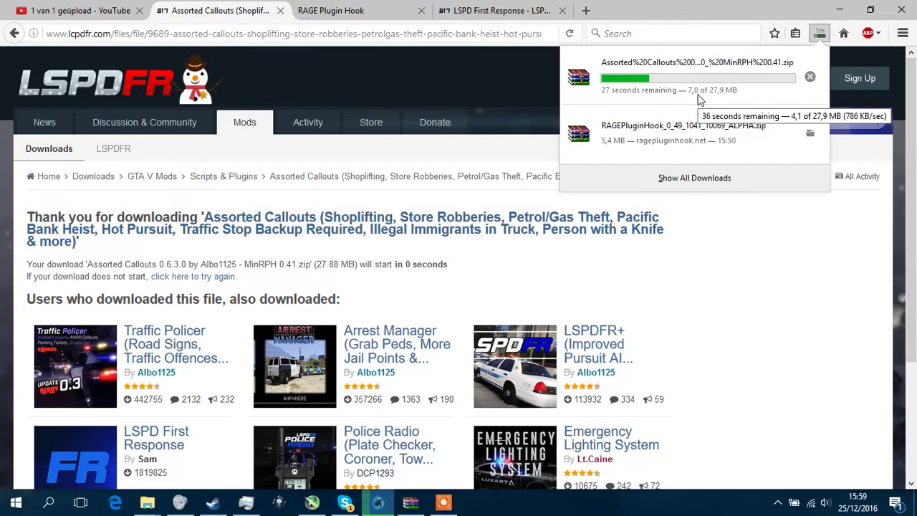
{"action": "key", "text": "ctrl+alt+h"}
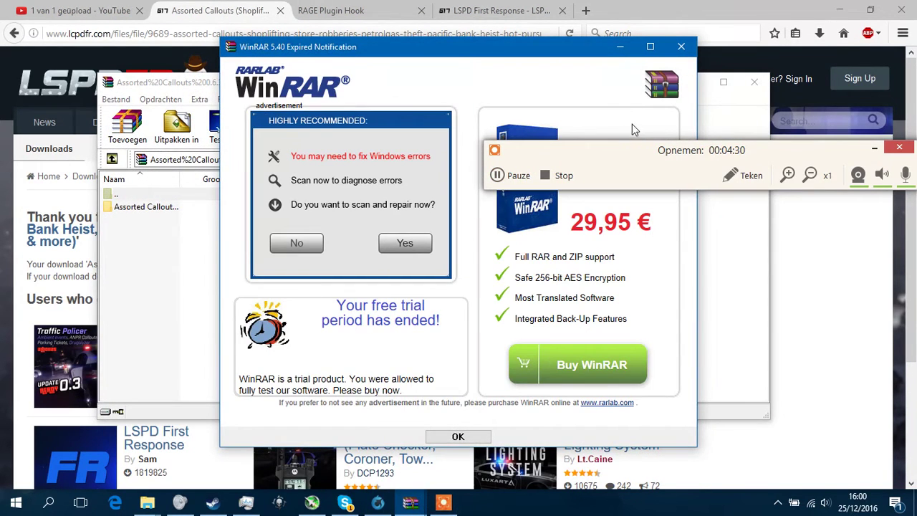
Dismiss the WinRAR expired notification and open the Grand Theft Auto V folder inside the Assorted Callouts archive, moving the window higher
{"action": "left_click", "coordinate": [681, 47]}
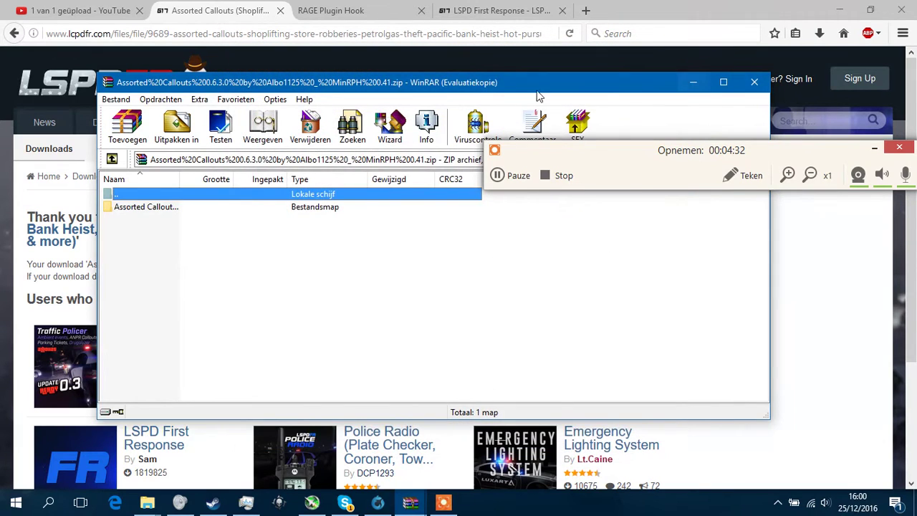
{"action": "left_click_drag", "start_coordinate": [452, 92], "coordinate": [497, 20]}
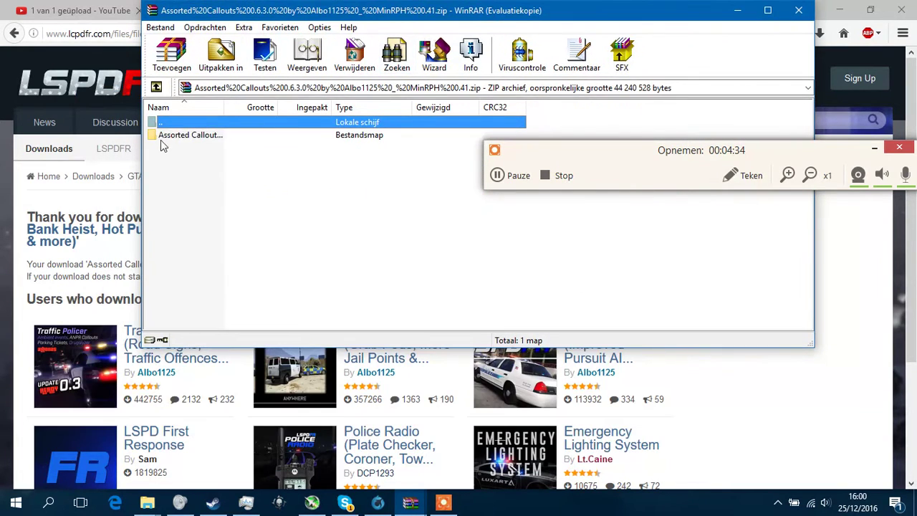
{"action": "double_click", "coordinate": [197, 136]}
{"action": "double_click", "coordinate": [197, 149]}
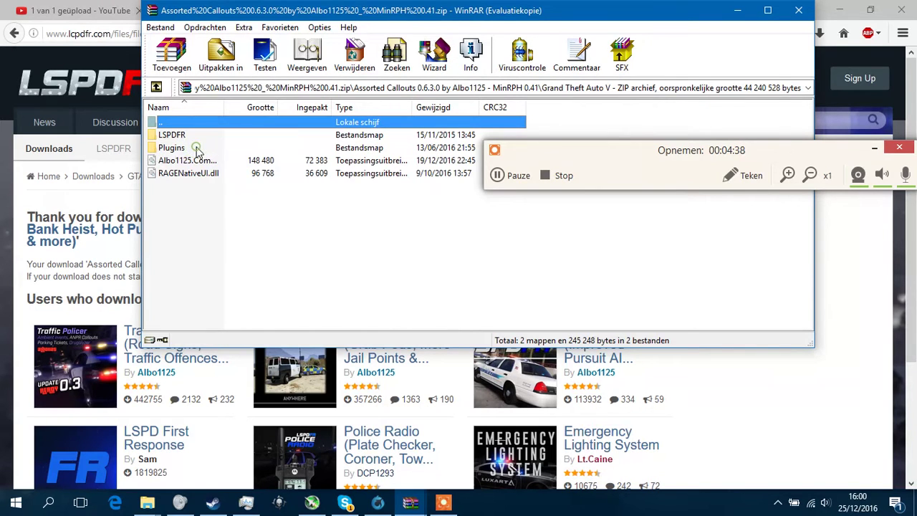
Look through the Documentation and Licence folder of the Assorted Callouts archive and return to the level above it
{"action": "double_click", "coordinate": [192, 126]}
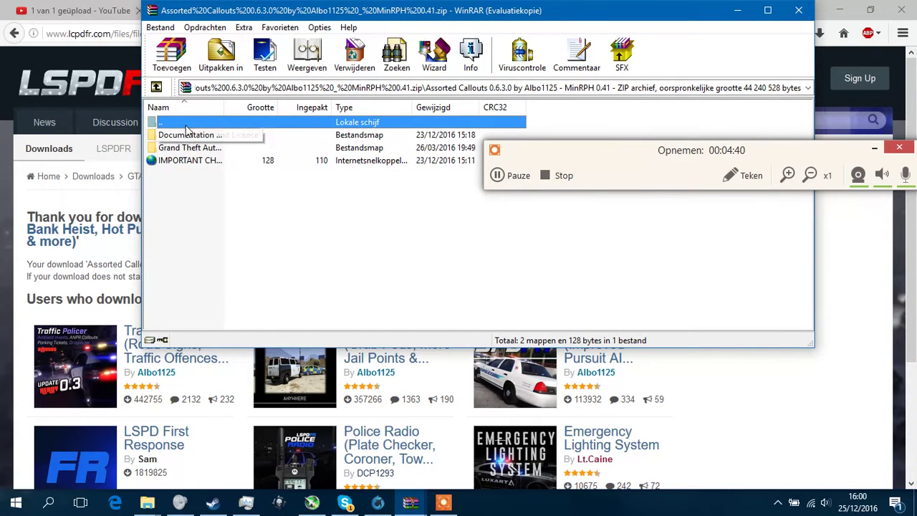
{"action": "double_click", "coordinate": [190, 123]}
{"action": "double_click", "coordinate": [198, 138]}
{"action": "double_click", "coordinate": [197, 136]}
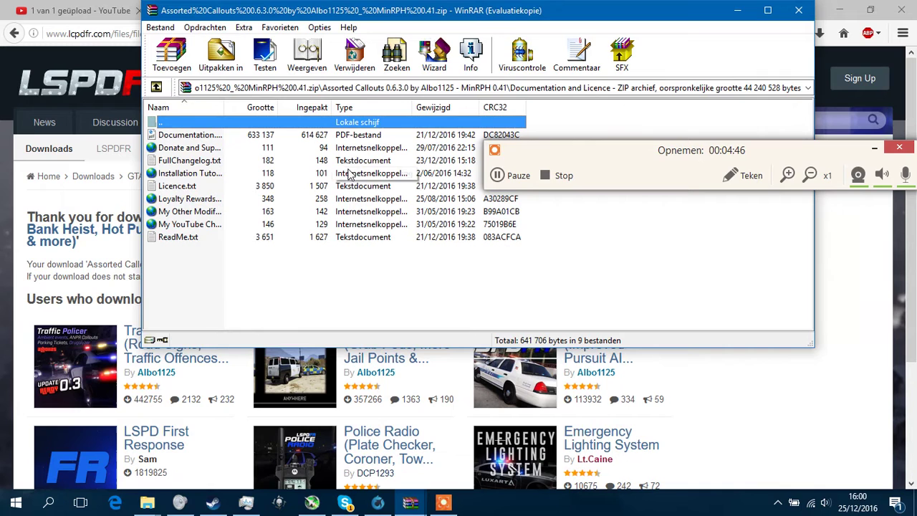
{"action": "double_click", "coordinate": [194, 122]}
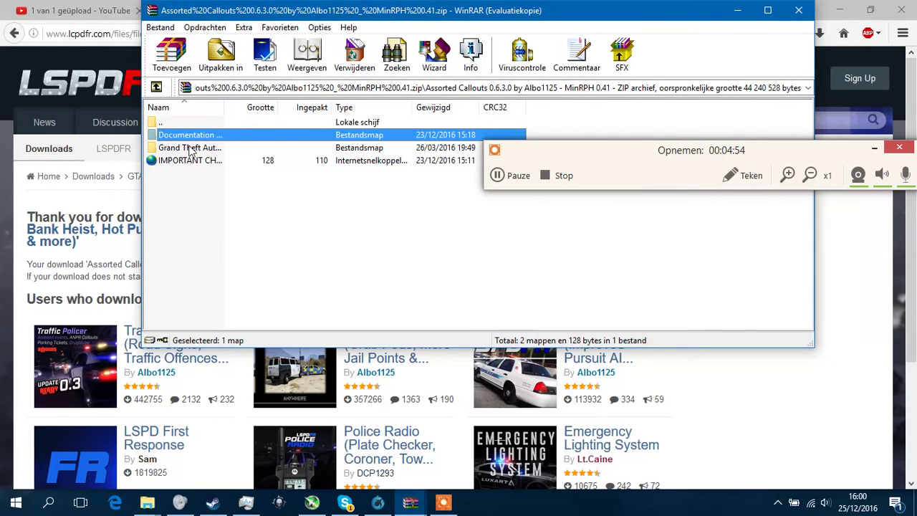
Open the Grand Theft Auto V folder inside the Assorted Callouts archive and select its LSPDFR folder
{"action": "double_click", "coordinate": [190, 149]}
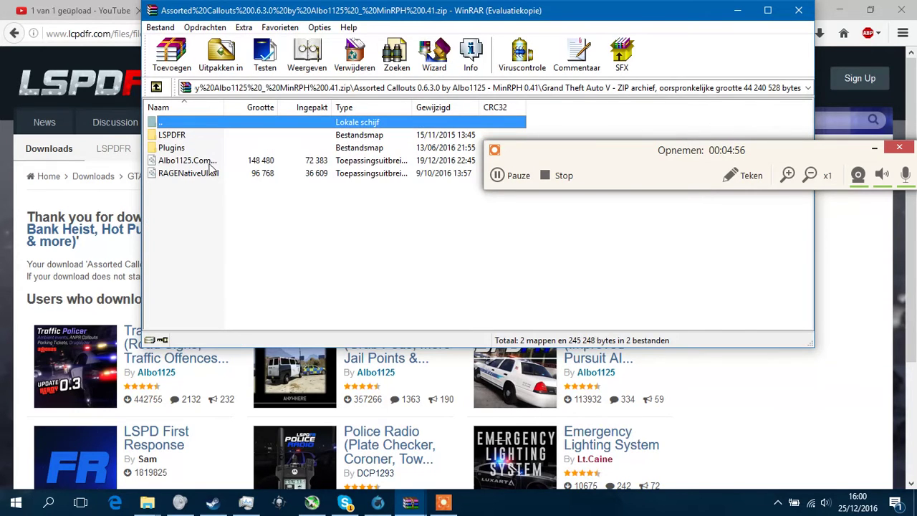
{"action": "double_click", "coordinate": [162, 123]}
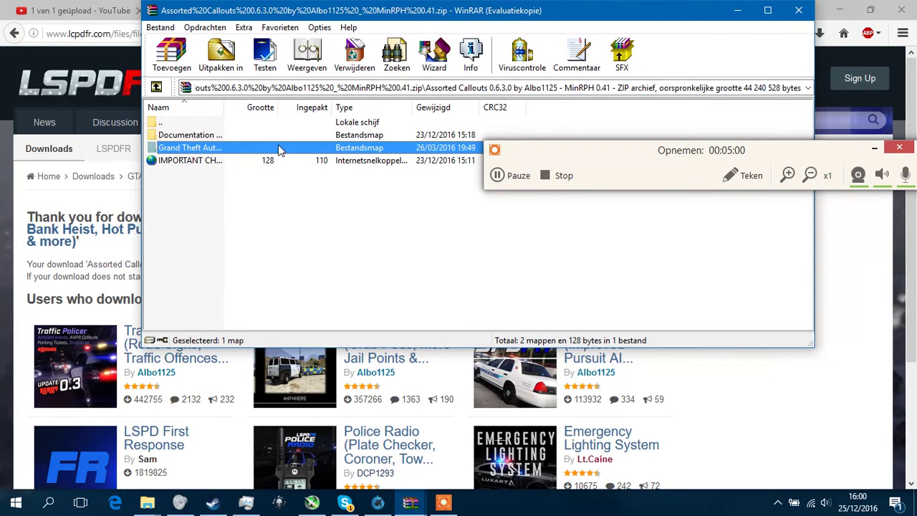
{"action": "double_click", "coordinate": [241, 148]}
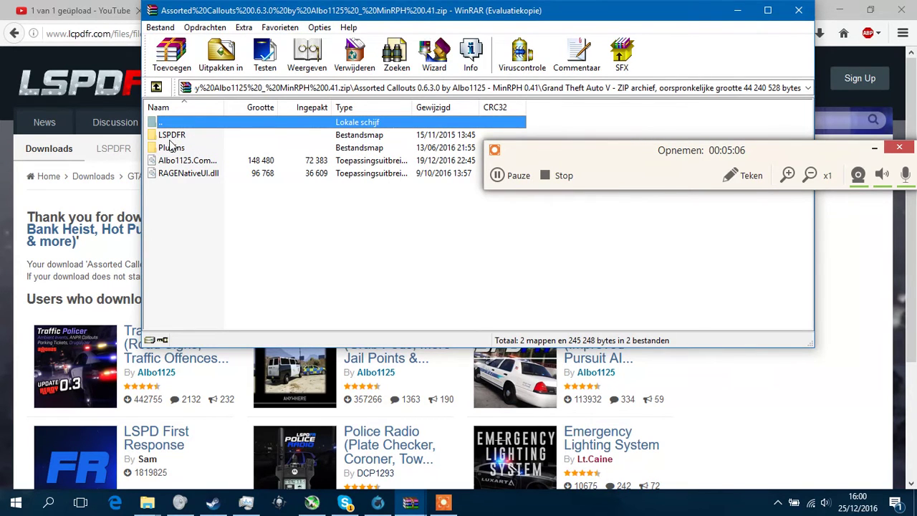
{"action": "left_click_drag", "start_coordinate": [552, 150], "coordinate": [554, 309]}
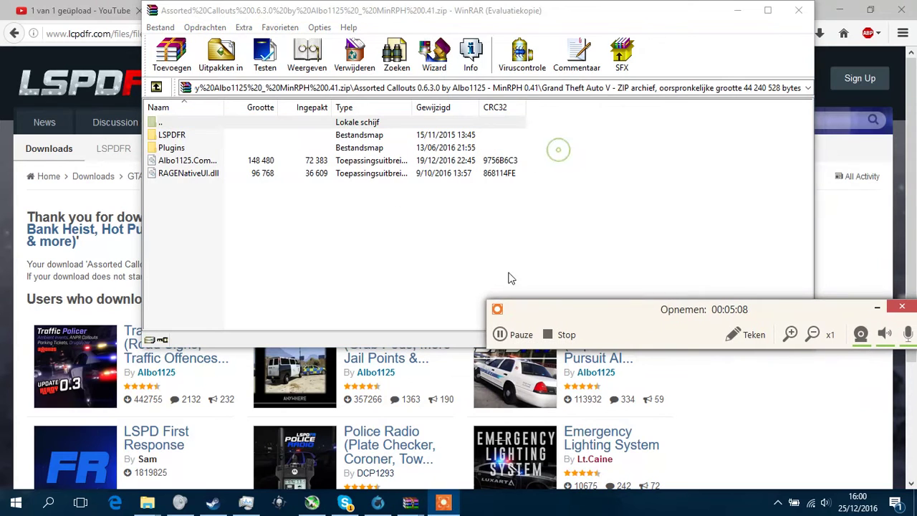
{"action": "left_click", "coordinate": [204, 136]}
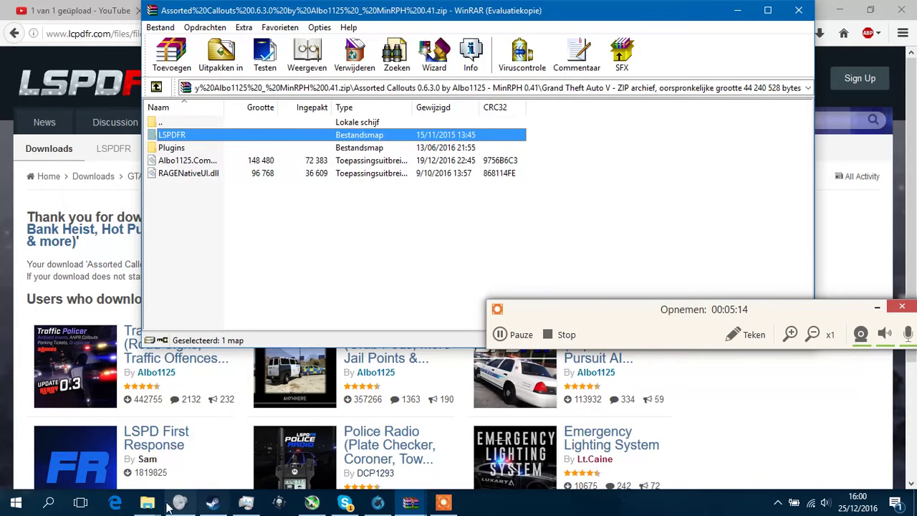
Switch to File Explorer and open the lspdfr folder inside the Grand Theft Auto V game folder
{"action": "mouse_move", "coordinate": [147, 504]}
{"action": "left_click", "coordinate": [226, 441]}
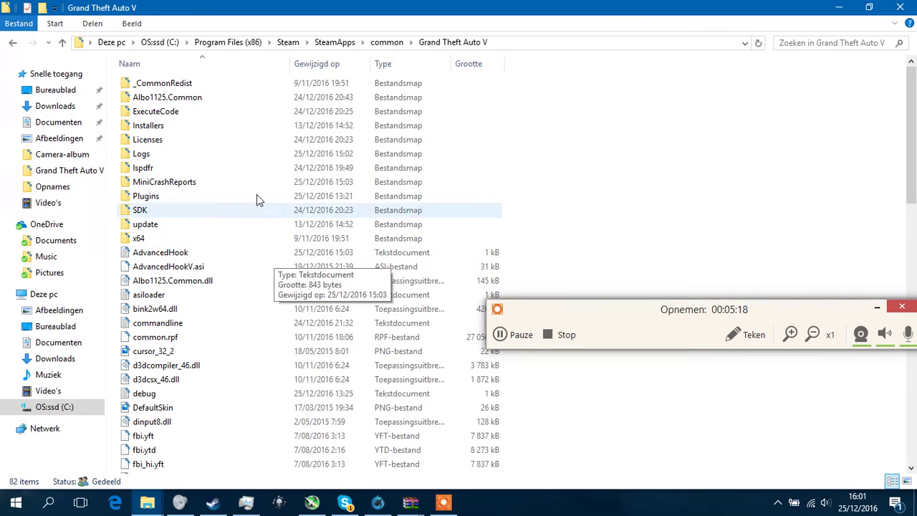
{"action": "double_click", "coordinate": [161, 168]}
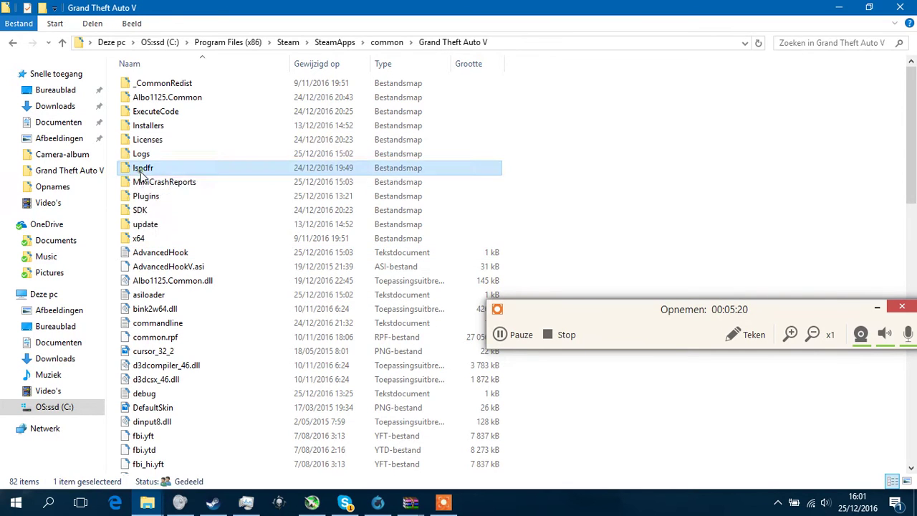
Arrange the Assorted Callouts archive and the game's lspdfr folder side by side in two half-screen windows
{"action": "left_click", "coordinate": [378, 502]}
{"action": "mouse_move", "coordinate": [423, 509]}
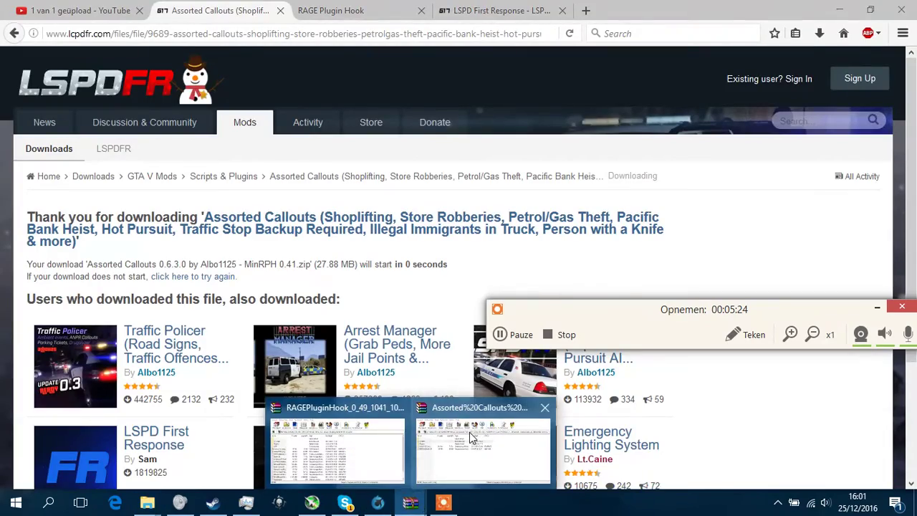
{"action": "left_click", "coordinate": [443, 448]}
{"action": "left_click", "coordinate": [147, 503]}
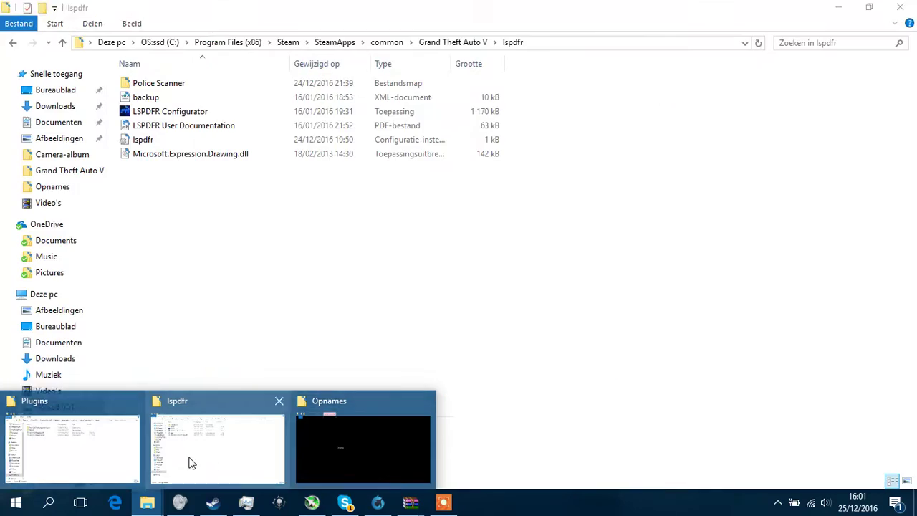
{"action": "left_click", "coordinate": [190, 459]}
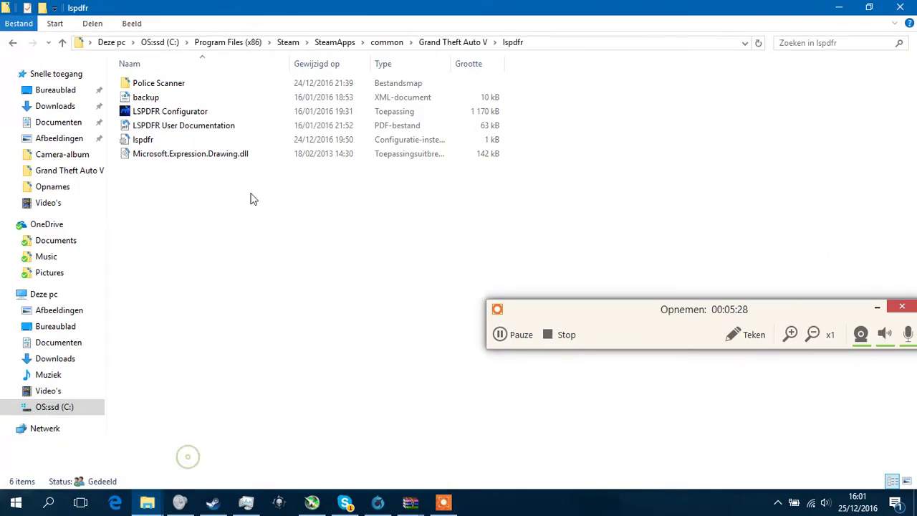
{"action": "left_click", "coordinate": [870, 9]}
{"action": "left_click_drag", "start_coordinate": [393, 72], "coordinate": [916, 136]}
{"action": "left_click", "coordinate": [147, 149]}
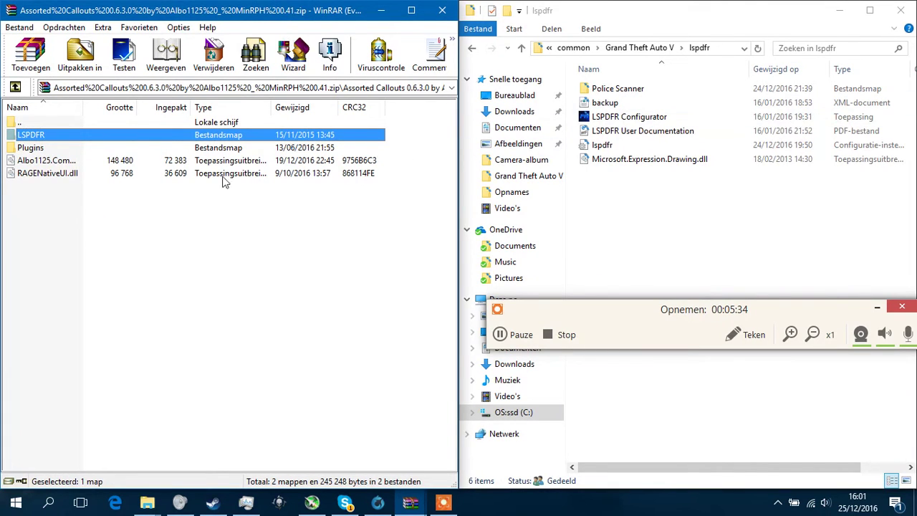
Examine the archive's LSPDFR folder and its Police Scanner subfolder against the contents of the game's lspdfr folder
{"action": "double_click", "coordinate": [163, 138]}
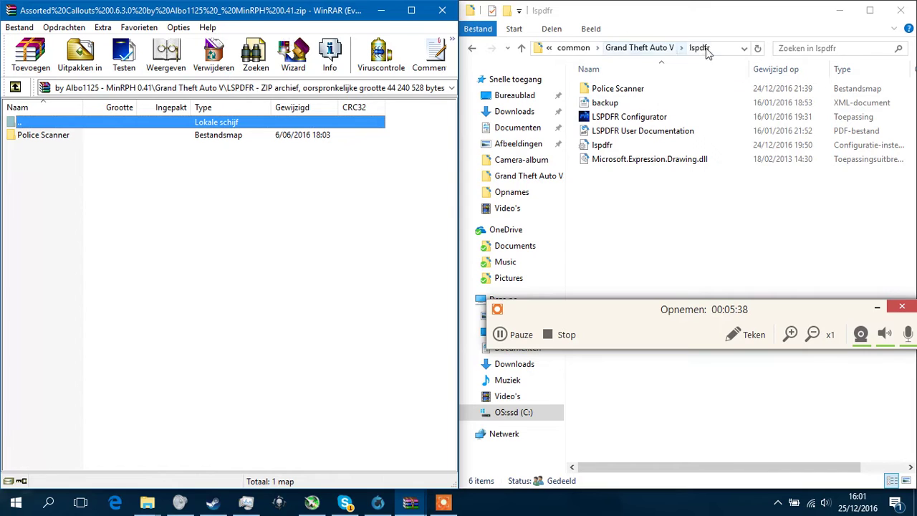
{"action": "double_click", "coordinate": [91, 135]}
{"action": "double_click", "coordinate": [79, 124]}
{"action": "double_click", "coordinate": [70, 135]}
{"action": "double_click", "coordinate": [81, 125]}
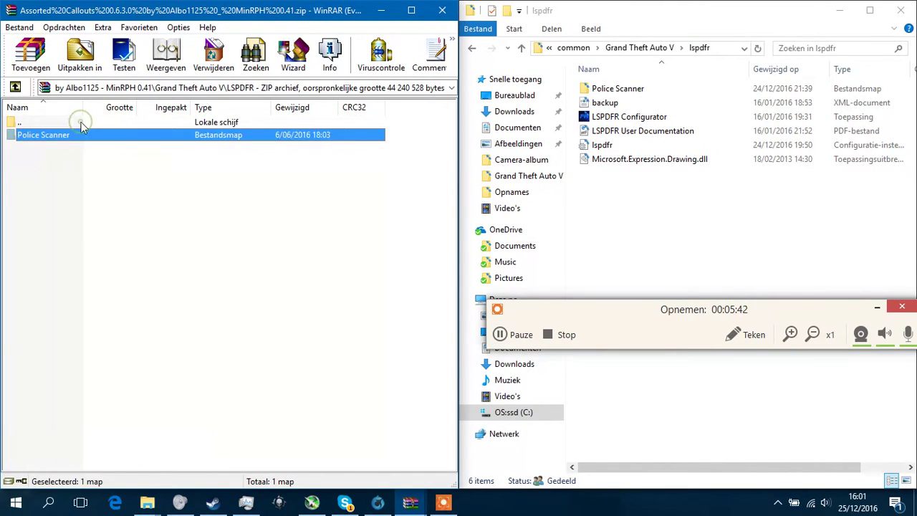
{"action": "double_click", "coordinate": [81, 123]}
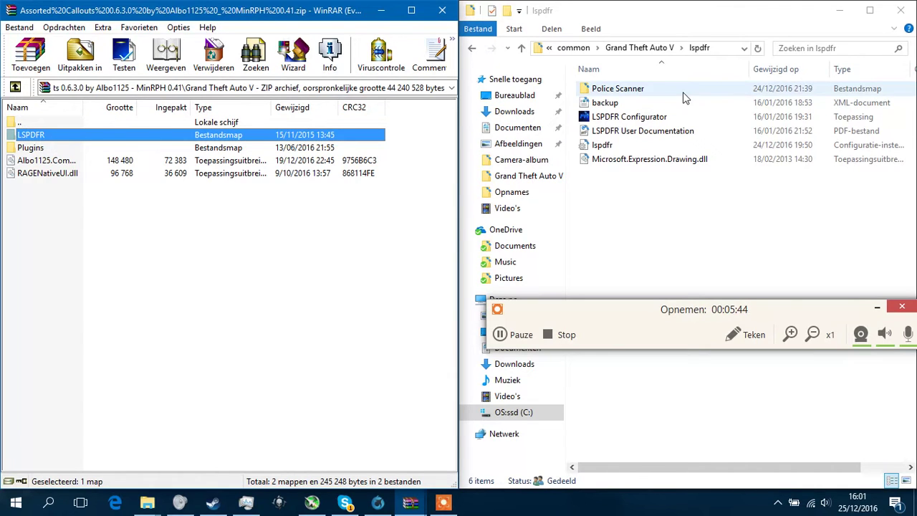
{"action": "double_click", "coordinate": [31, 135]}
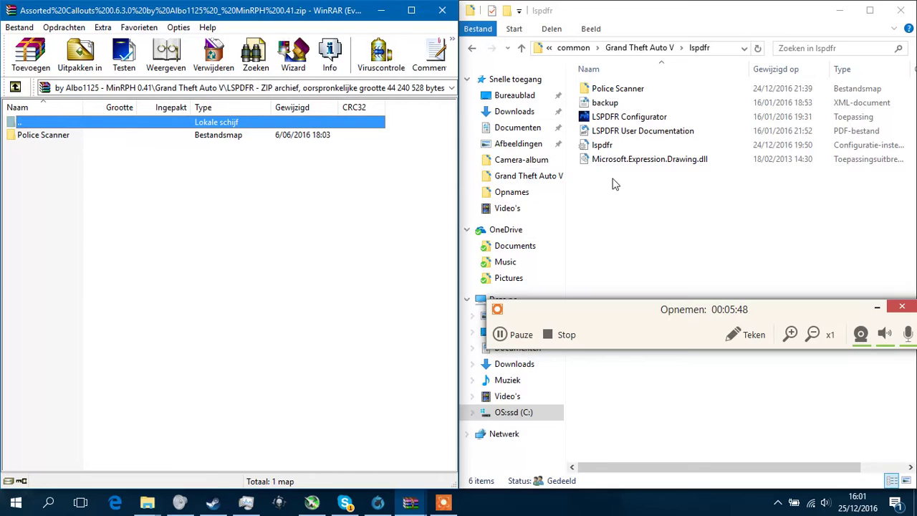
Return both windows to their Grand Theft Auto V folders and compare the Plugins folder in each
{"action": "left_click", "coordinate": [640, 47]}
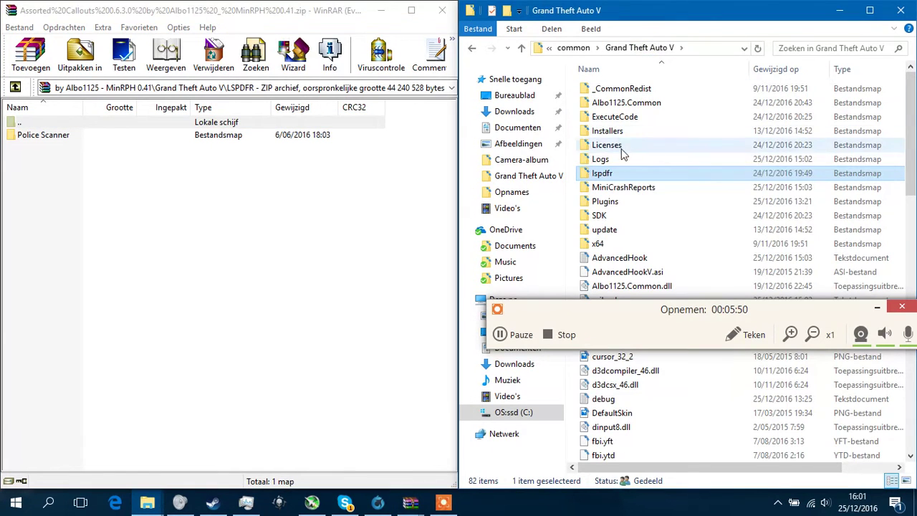
{"action": "left_click", "coordinate": [164, 122]}
{"action": "double_click", "coordinate": [157, 123]}
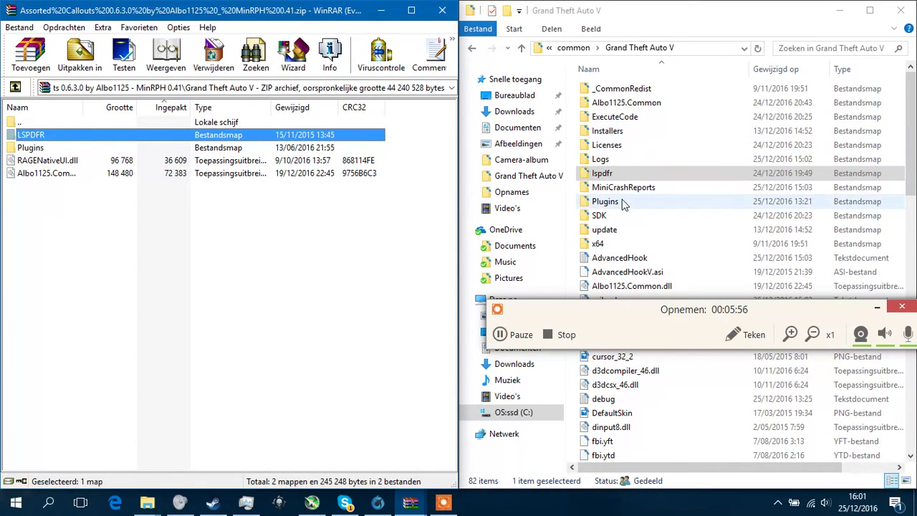
{"action": "double_click", "coordinate": [620, 202]}
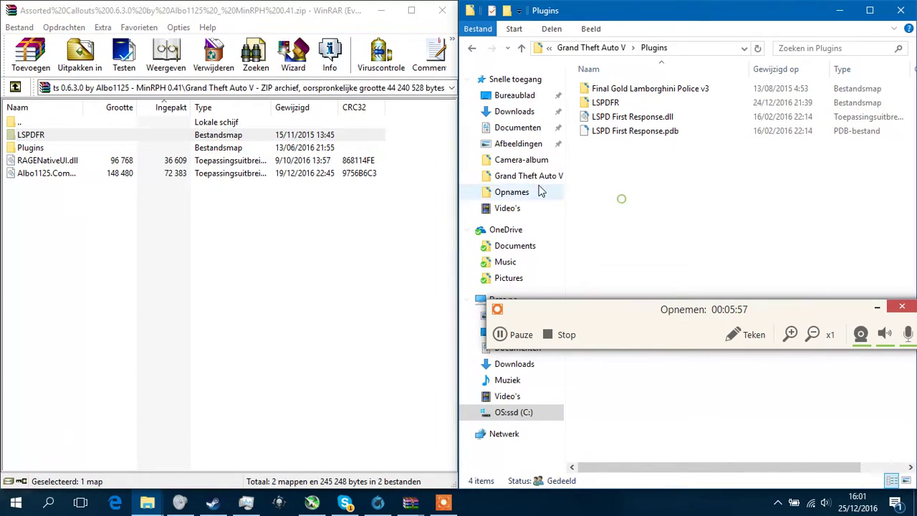
{"action": "double_click", "coordinate": [109, 148]}
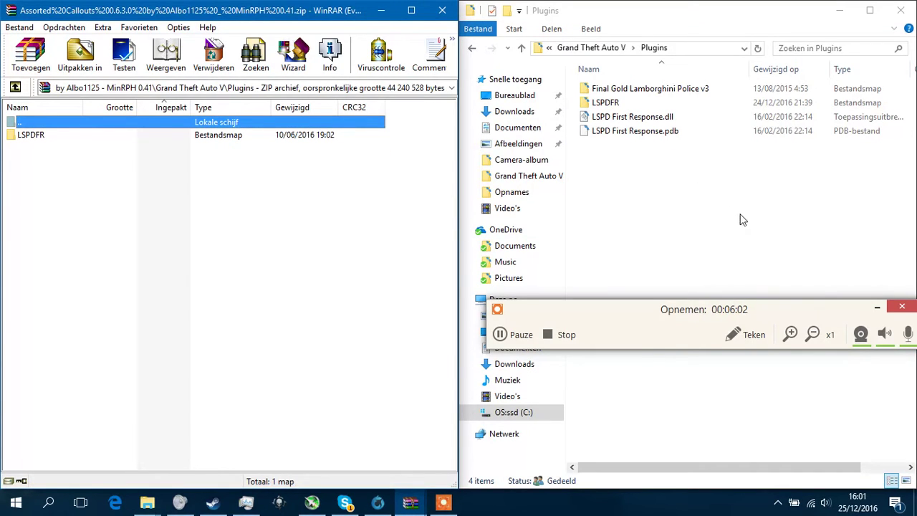
{"action": "double_click", "coordinate": [88, 125]}
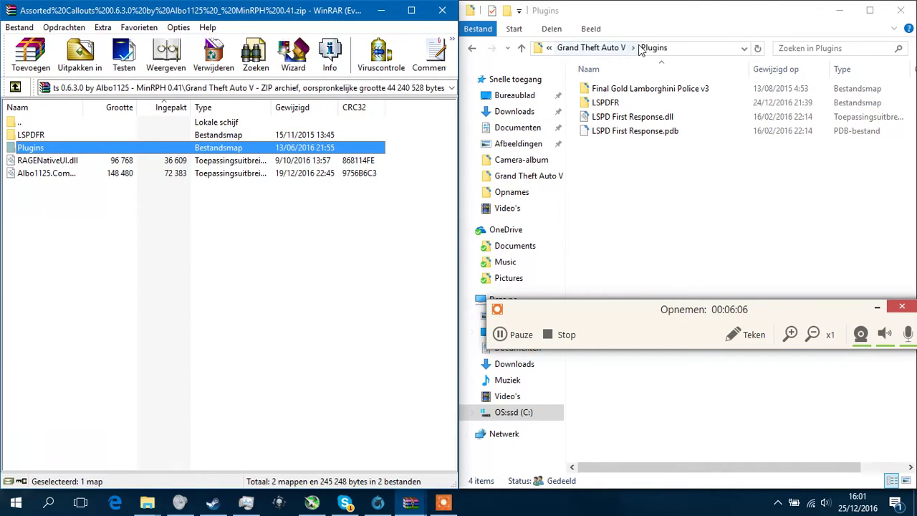
Go back to the game's Grand Theft Auto V folder and select RAGENativeUI.dll and Albo1125.Common.dll in the archive
{"action": "left_click", "coordinate": [606, 47]}
{"action": "scroll", "coordinate": [618, 200], "scroll_direction": "down", "scroll_amount": 4}
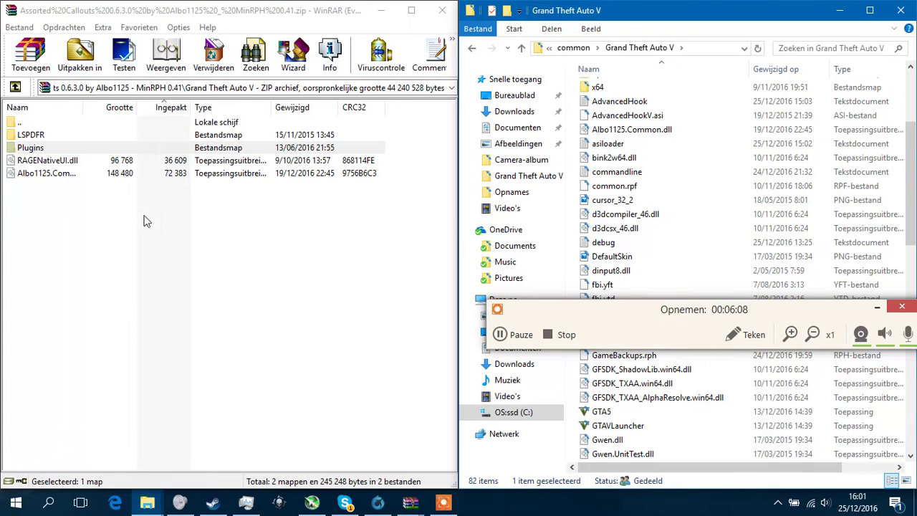
{"action": "left_click_drag", "start_coordinate": [344, 253], "coordinate": [759, 190]}
{"action": "left_click", "coordinate": [457, 150]}
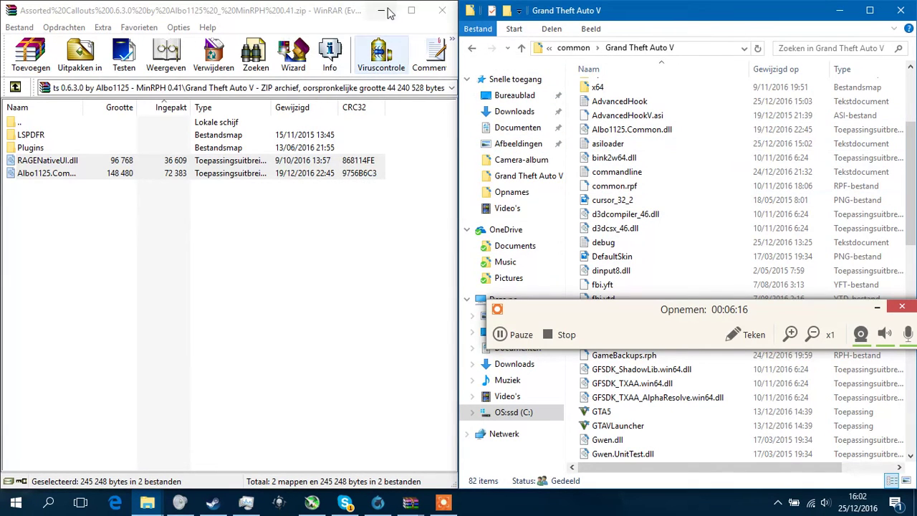
Minimize the Grand Theft Auto V folder window and close the Assorted Callouts archive
{"action": "left_click_drag", "start_coordinate": [529, 1], "coordinate": [527, 57]}
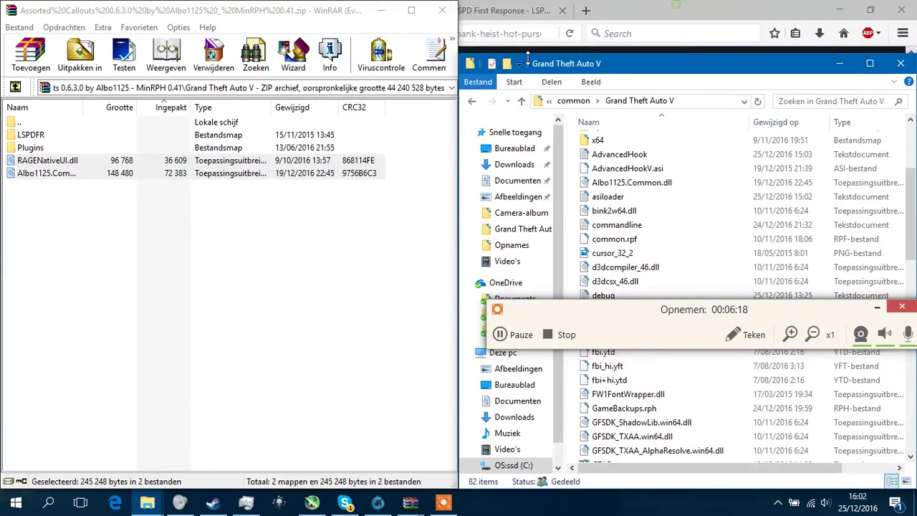
{"action": "left_click_drag", "start_coordinate": [608, 69], "coordinate": [916, 65]}
{"action": "left_click", "coordinate": [838, 12]}
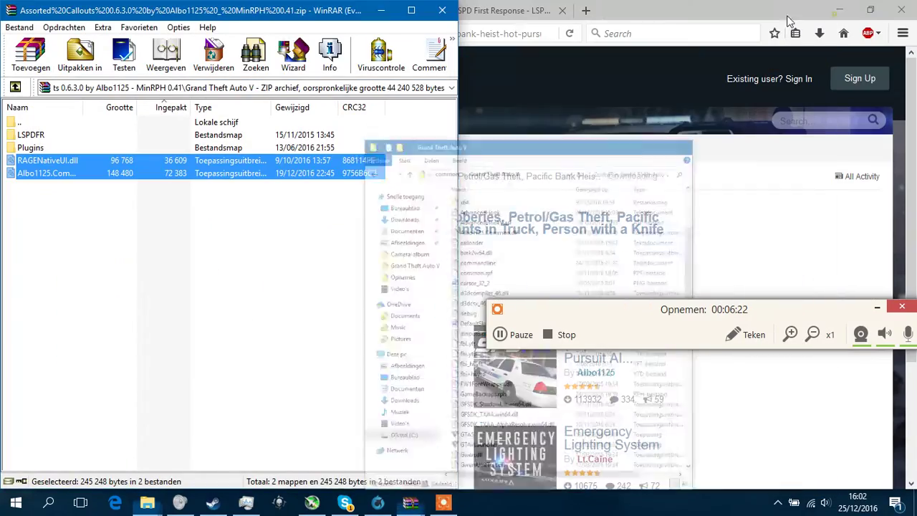
{"action": "left_click", "coordinate": [442, 10]}
Open the Police Radio file page and request the download of the 0.55.2.0 RPH0.39+ rar
{"action": "scroll", "coordinate": [376, 215], "scroll_direction": "down", "scroll_amount": 3}
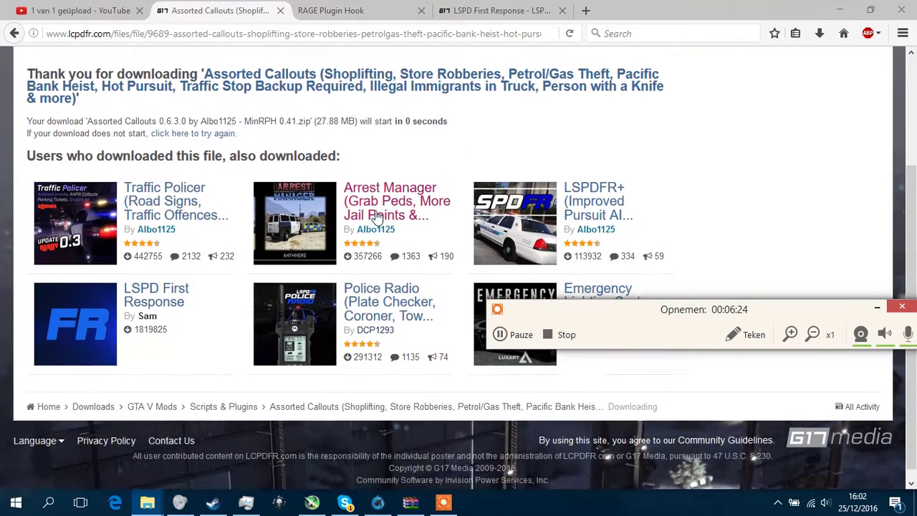
{"action": "left_click", "coordinate": [366, 299]}
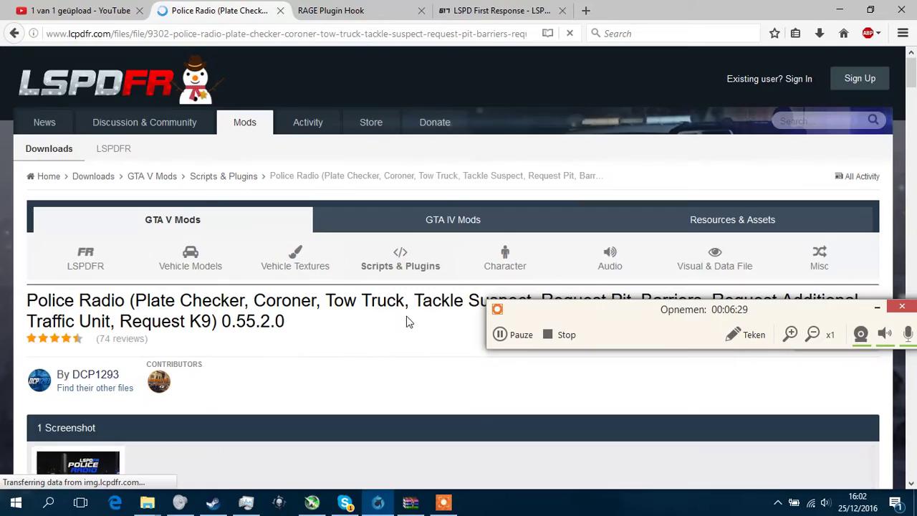
{"action": "scroll", "coordinate": [410, 342], "scroll_direction": "down", "scroll_amount": 5}
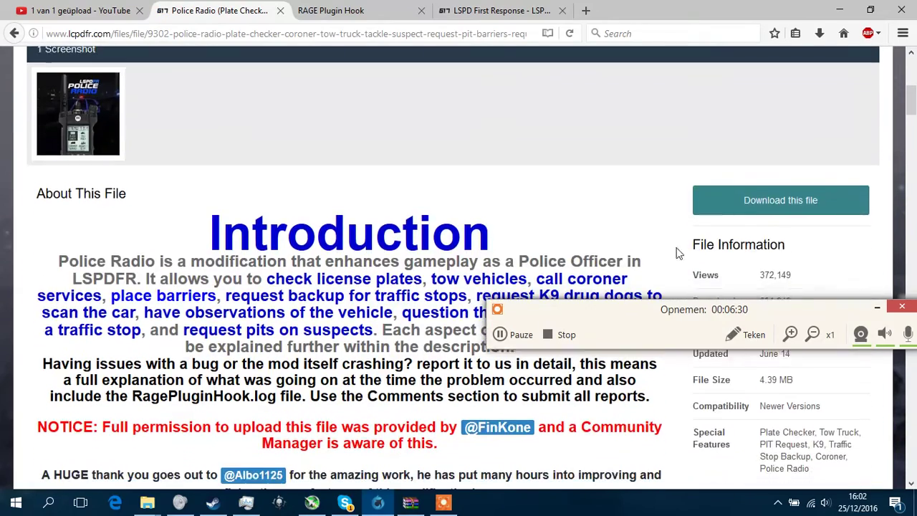
{"action": "left_click", "coordinate": [763, 194]}
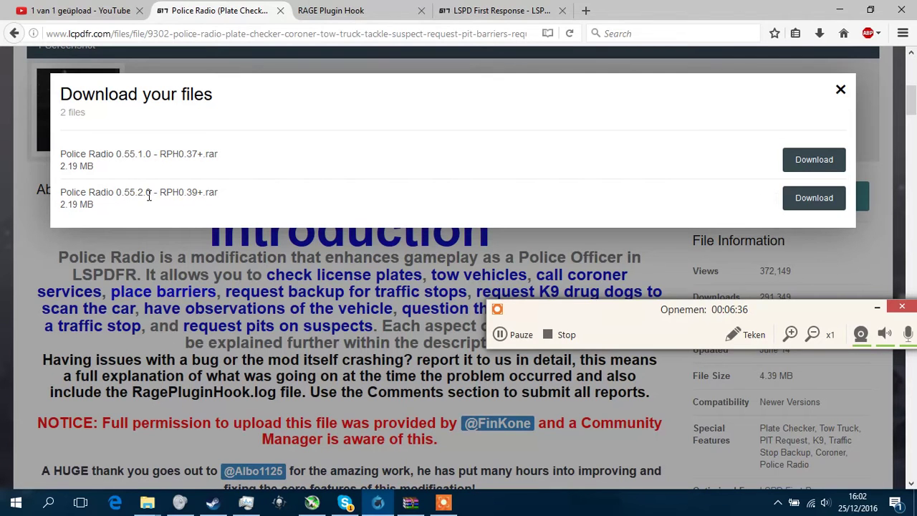
{"action": "left_click", "coordinate": [784, 196]}
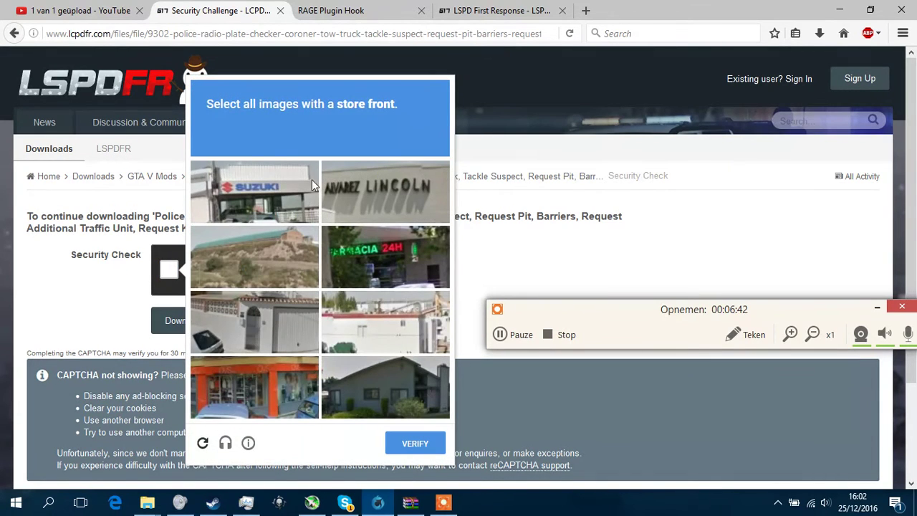
Complete the CAPTCHA by selecting the store front images and open the Police Radio download with WinRAR archiver
{"action": "left_click", "coordinate": [265, 216]}
{"action": "left_click", "coordinate": [394, 251]}
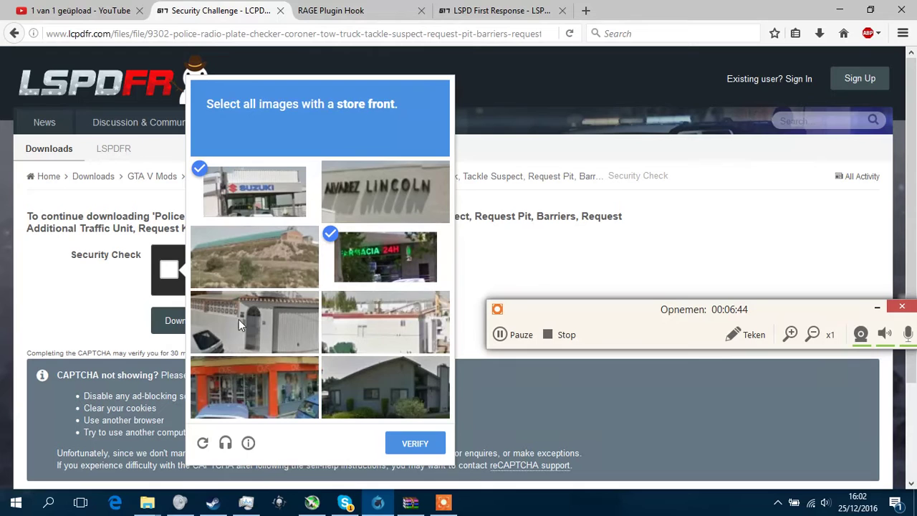
{"action": "left_click", "coordinate": [423, 446]}
{"action": "left_click", "coordinate": [183, 321]}
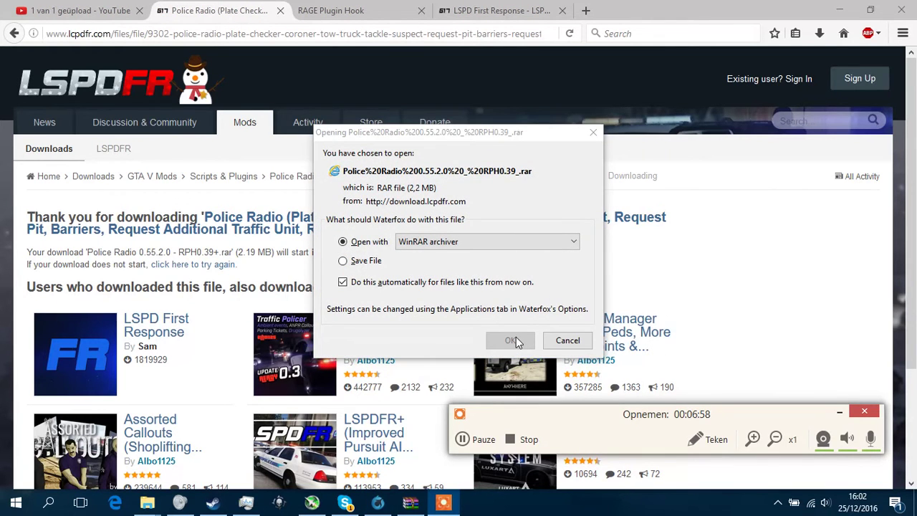
{"action": "left_click_drag", "start_coordinate": [445, 127], "coordinate": [379, 153]}
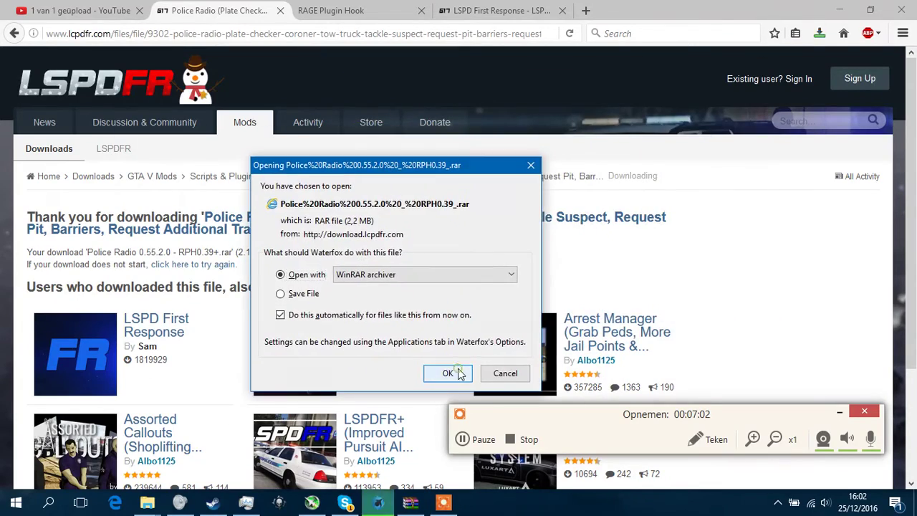
Open the downloaded Police Radio archive, enter its Police Radio 0.55.2.0 - RPH0.39+ folder and place it beside the Grand Theft Auto V folder window
{"action": "left_click", "coordinate": [444, 372]}
{"action": "key", "text": "Escape"}
{"action": "double_click", "coordinate": [191, 138]}
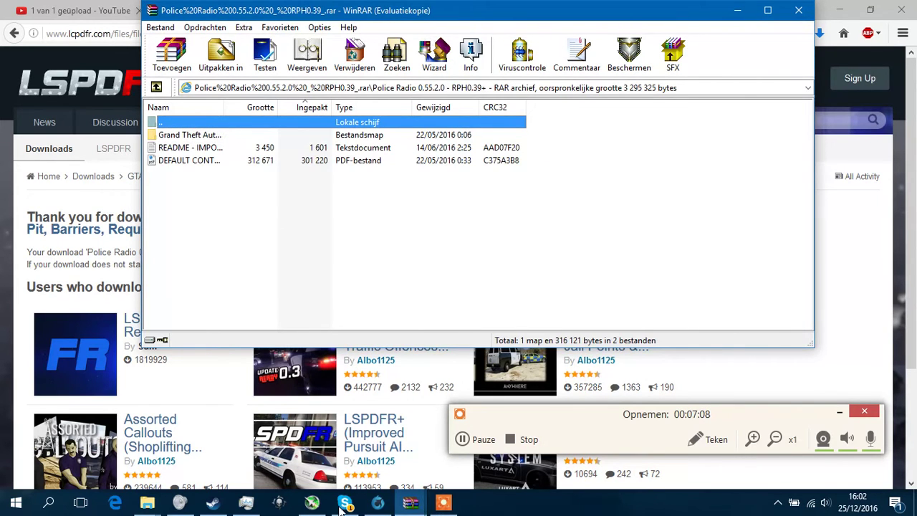
{"action": "left_click_drag", "start_coordinate": [365, 11], "coordinate": [2, 237]}
{"action": "left_click", "coordinate": [696, 139]}
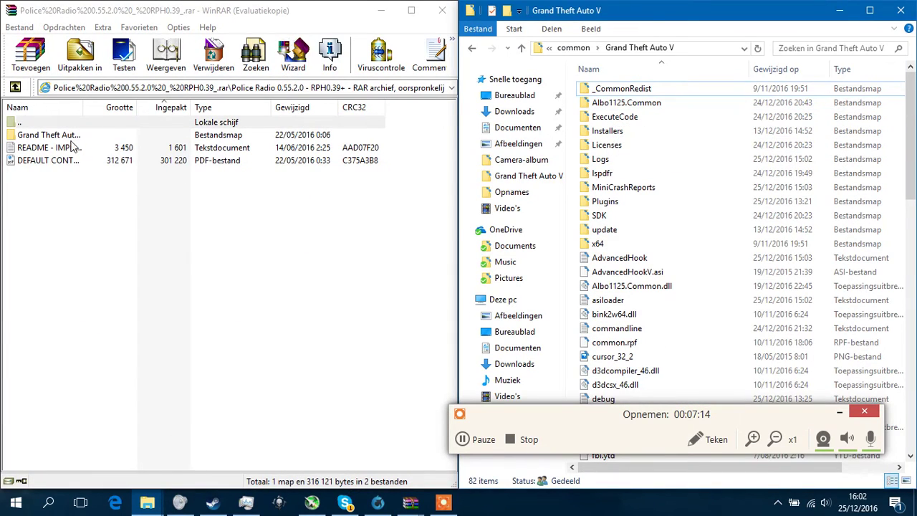
Starting from the game's common folder, open Grand Theft Auto V and its Plugins folder in both the archive and the file window
{"action": "left_click", "coordinate": [573, 47]}
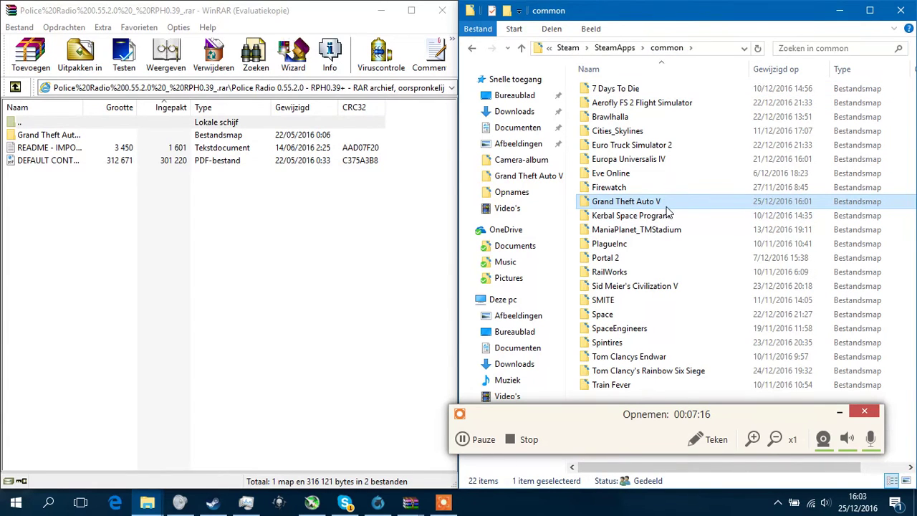
{"action": "double_click", "coordinate": [180, 134]}
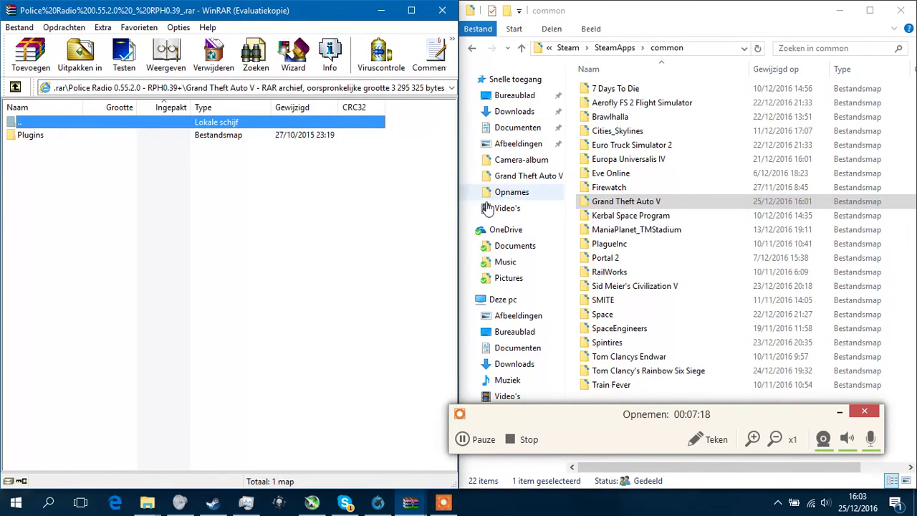
{"action": "double_click", "coordinate": [604, 203]}
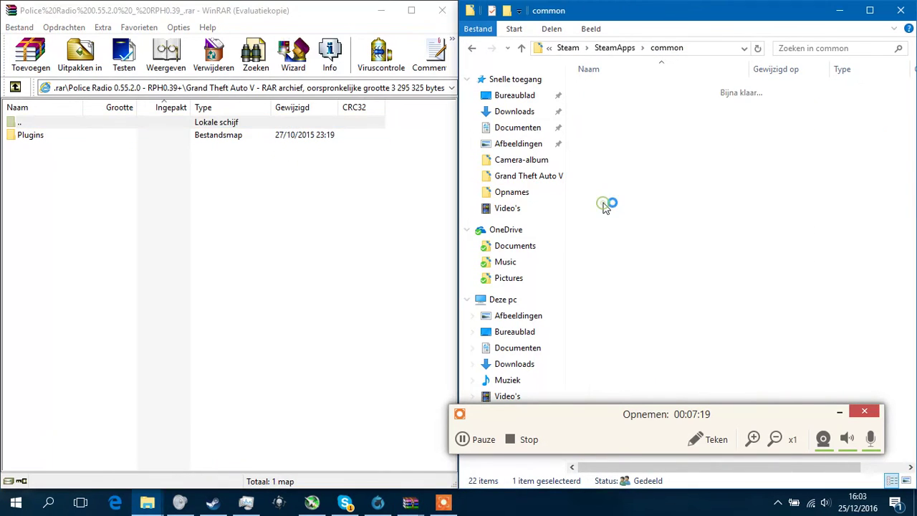
{"action": "double_click", "coordinate": [61, 140]}
{"action": "double_click", "coordinate": [615, 202]}
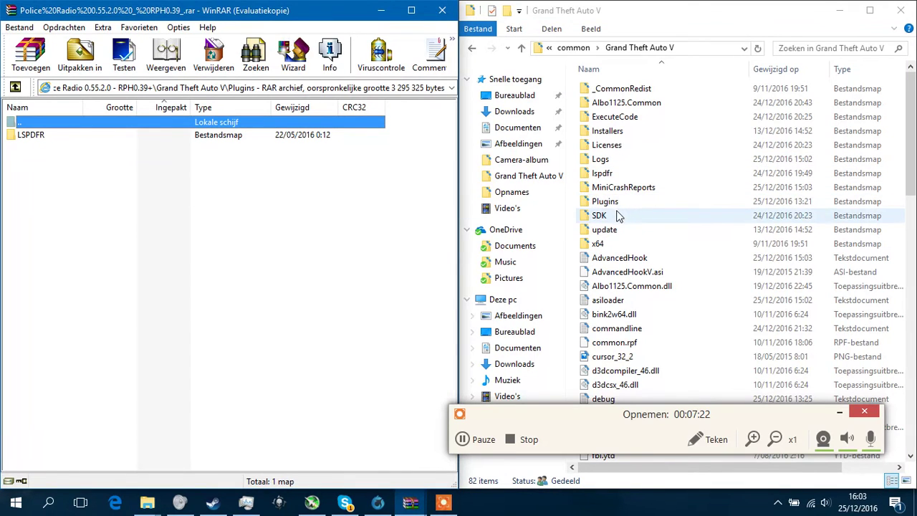
Open the LSPDFR folder inside Plugins in both the Police Radio archive and the game directory
{"action": "double_click", "coordinate": [154, 133]}
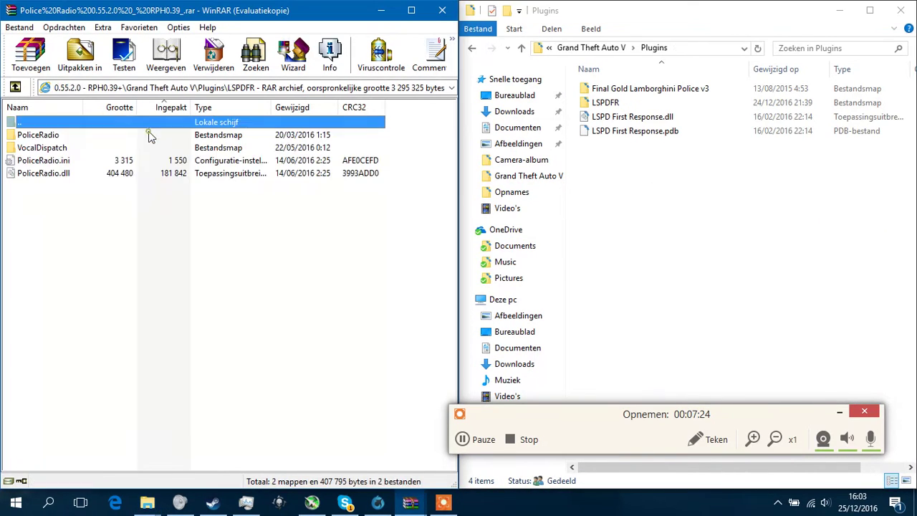
{"action": "double_click", "coordinate": [55, 127]}
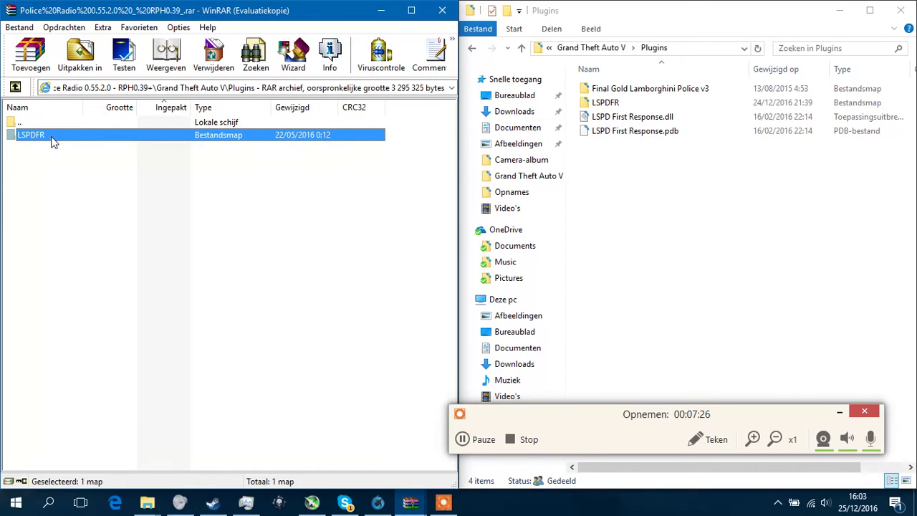
{"action": "double_click", "coordinate": [636, 102]}
{"action": "double_click", "coordinate": [169, 136]}
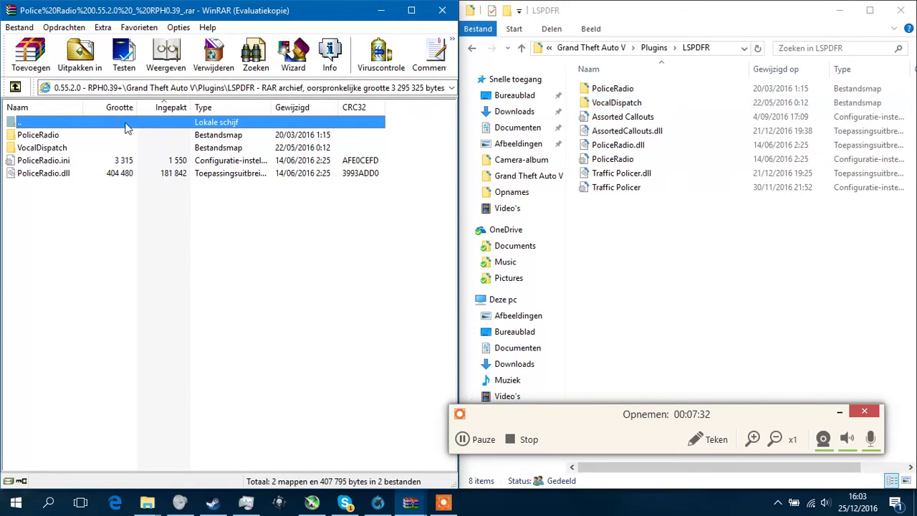
Copy PoliceRadio, VocalDispatch, PoliceRadio.ini and PoliceRadio.dll from the archive into the game's Plugins\LSPDFR folder, replacing the existing files
{"action": "left_click", "coordinate": [653, 48]}
{"action": "left_click", "coordinate": [25, 127]}
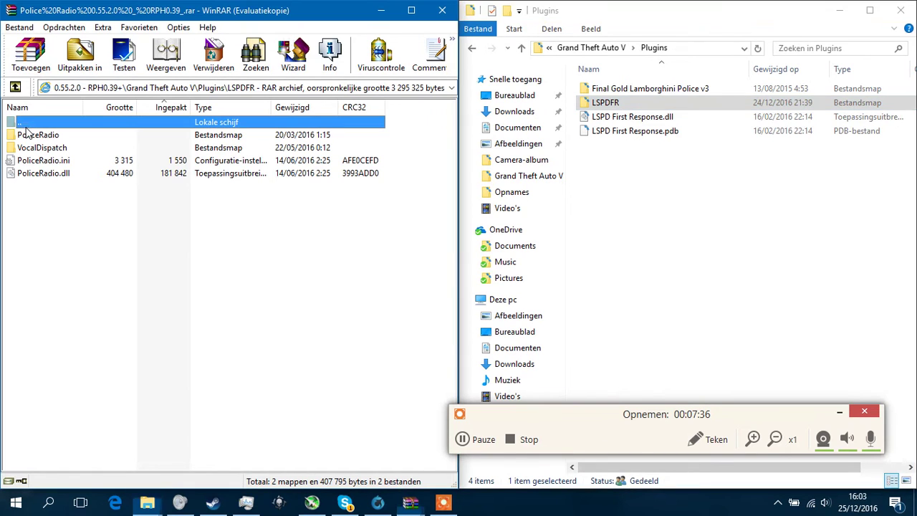
{"action": "left_click", "coordinate": [603, 105]}
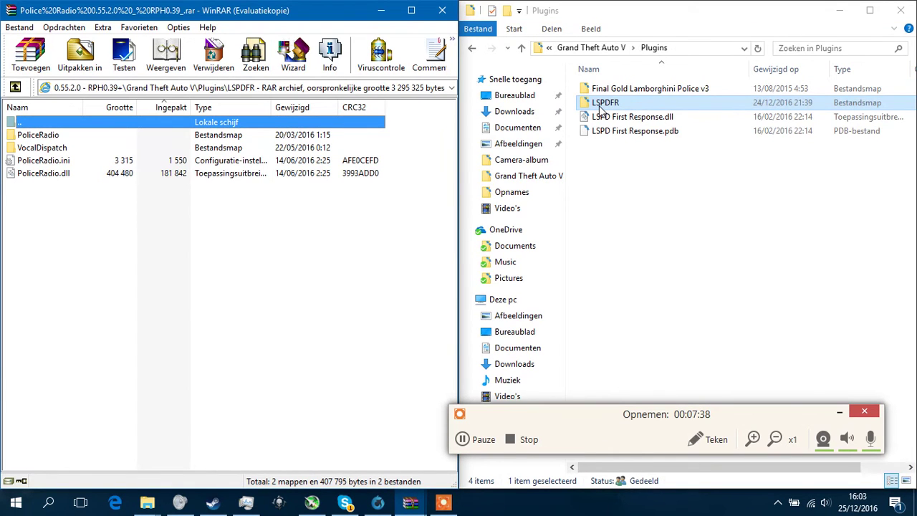
{"action": "double_click", "coordinate": [603, 105]}
{"action": "left_click_drag", "start_coordinate": [187, 316], "coordinate": [402, 326]}
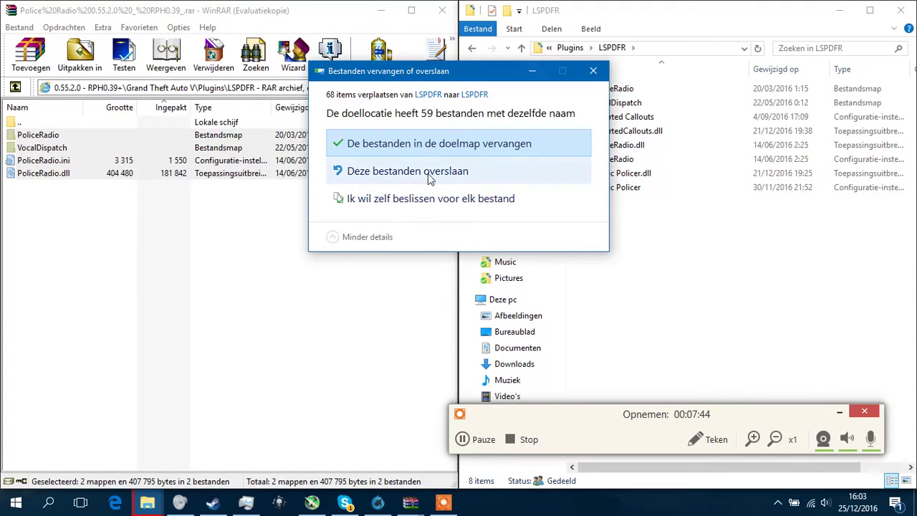
{"action": "left_click", "coordinate": [414, 149]}
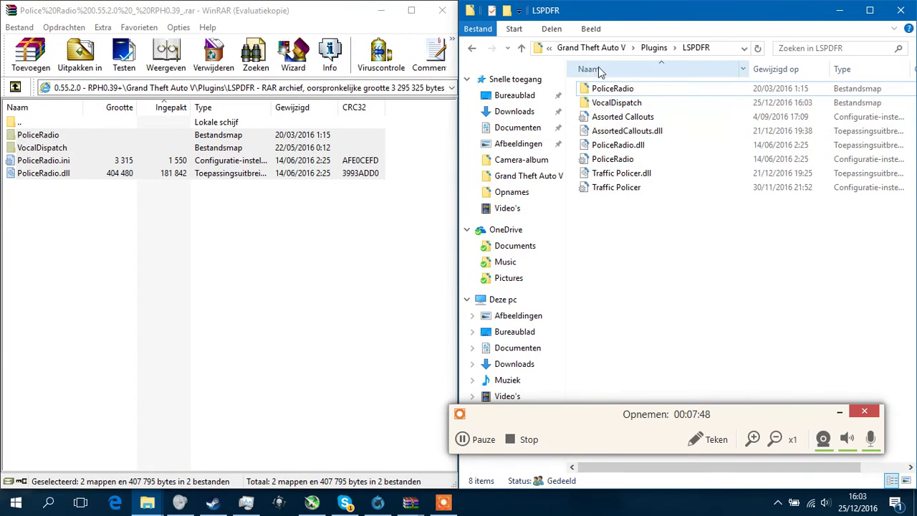
Try to copy the archive's whole LSPDFR folder into the game's Plugins folder
{"action": "left_click", "coordinate": [660, 48]}
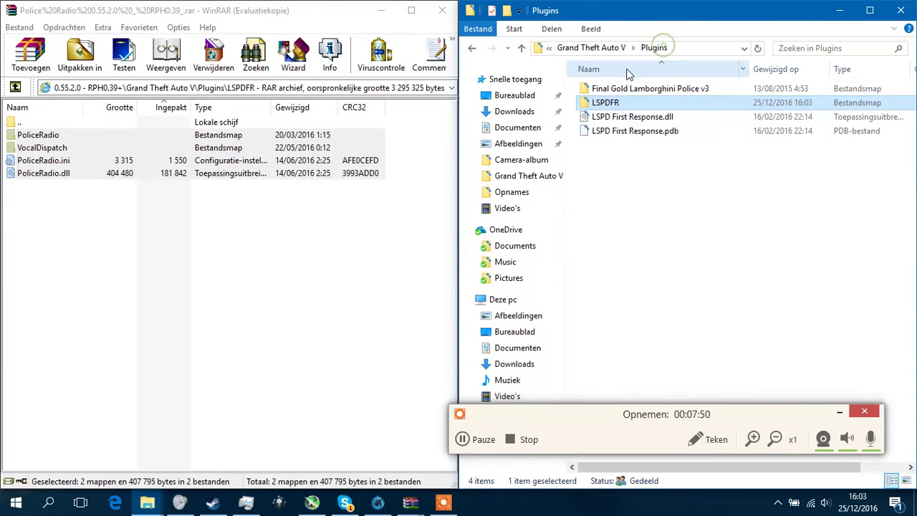
{"action": "double_click", "coordinate": [55, 124]}
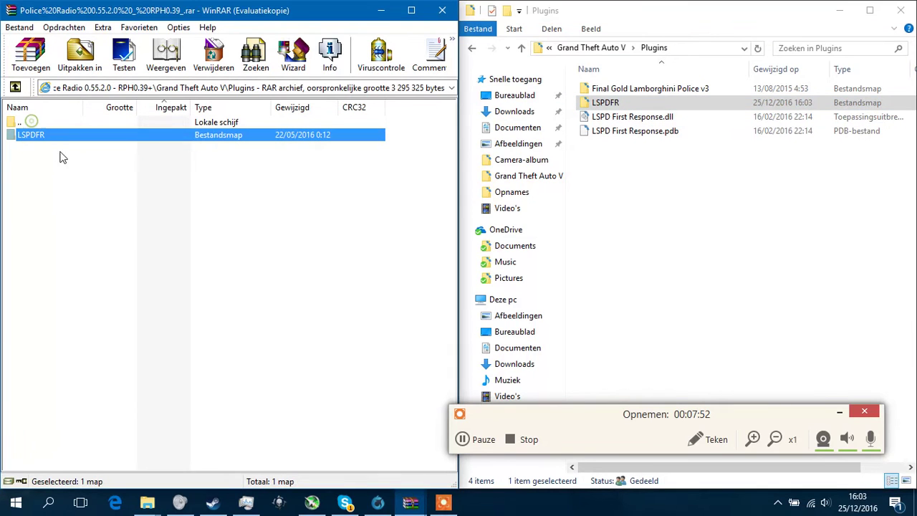
{"action": "left_click_drag", "start_coordinate": [55, 139], "coordinate": [686, 217]}
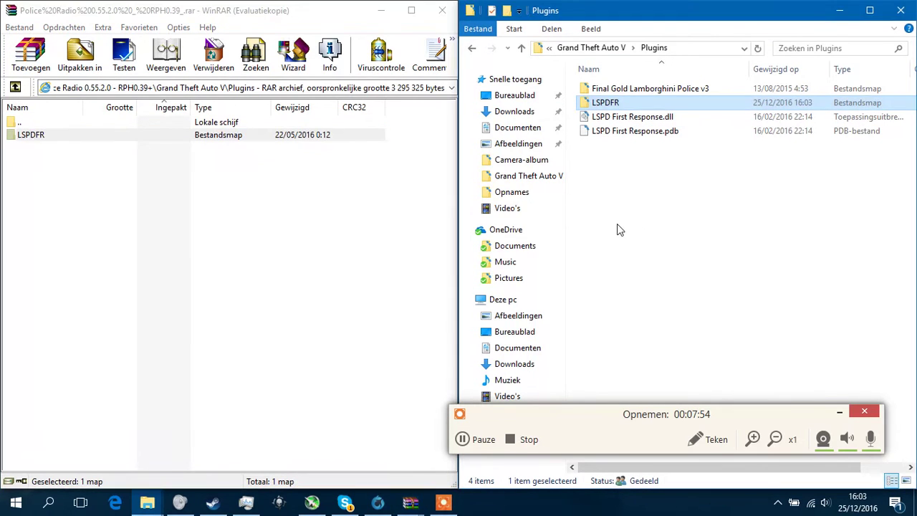
{"action": "left_click", "coordinate": [594, 70]}
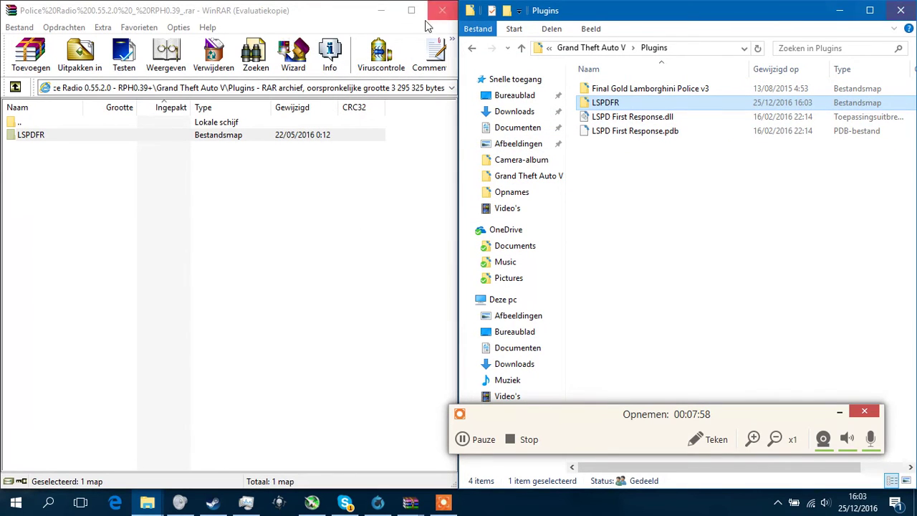
Open the game's LSPDFR folder to check its files, and close the folder window and the Police Radio archive
{"action": "double_click", "coordinate": [609, 104]}
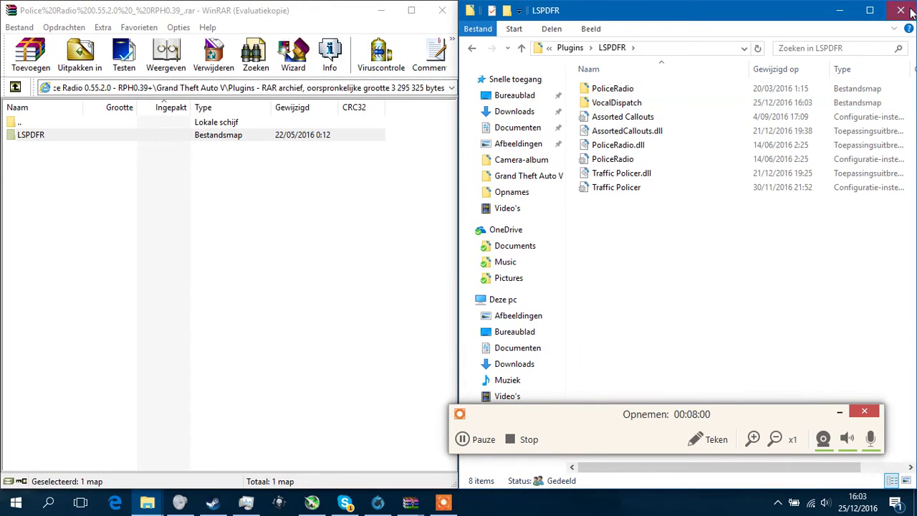
{"action": "left_click", "coordinate": [901, 10]}
{"action": "left_click", "coordinate": [442, 10]}
Look over the related plugins on the download page and the contents of the RAGEPluginHook_0_49_1041_10069_ALPHA.zip archive
{"action": "scroll", "coordinate": [61, 175], "scroll_direction": "down", "scroll_amount": 3}
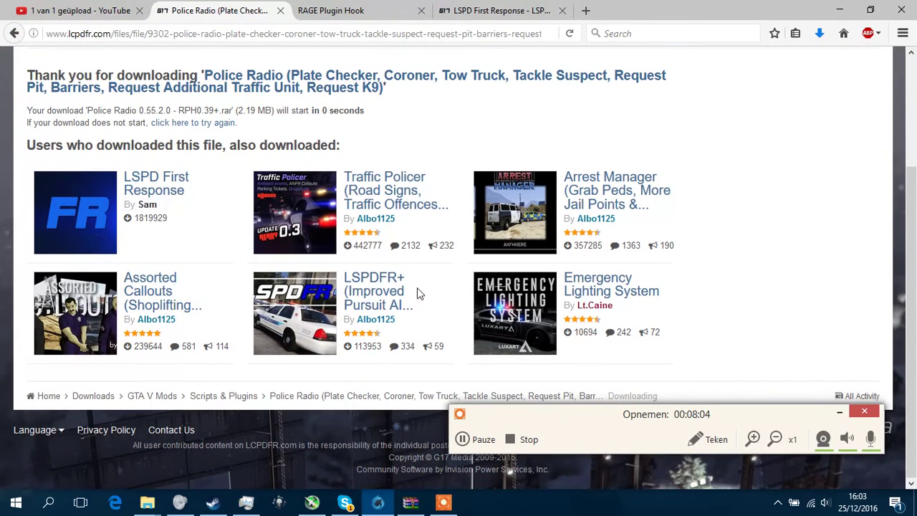
{"action": "scroll", "coordinate": [408, 287], "scroll_direction": "up", "scroll_amount": 2}
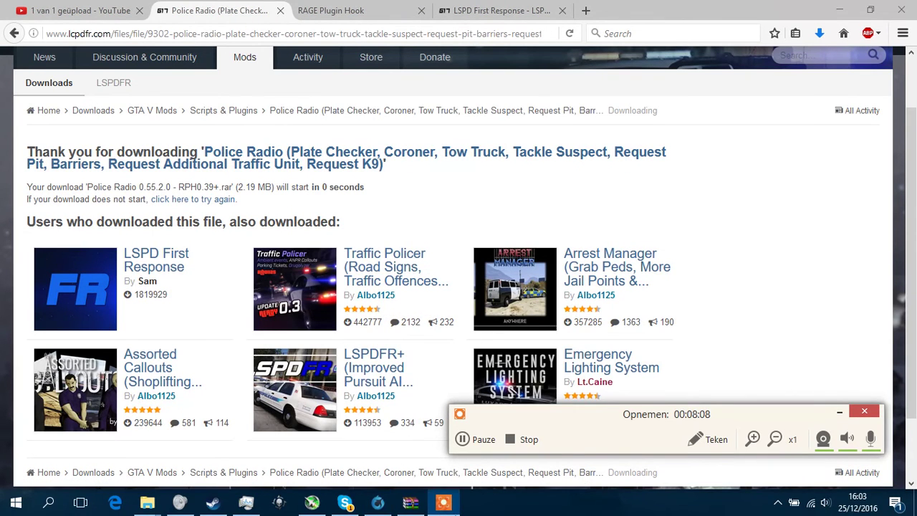
{"action": "left_click", "coordinate": [411, 503]}
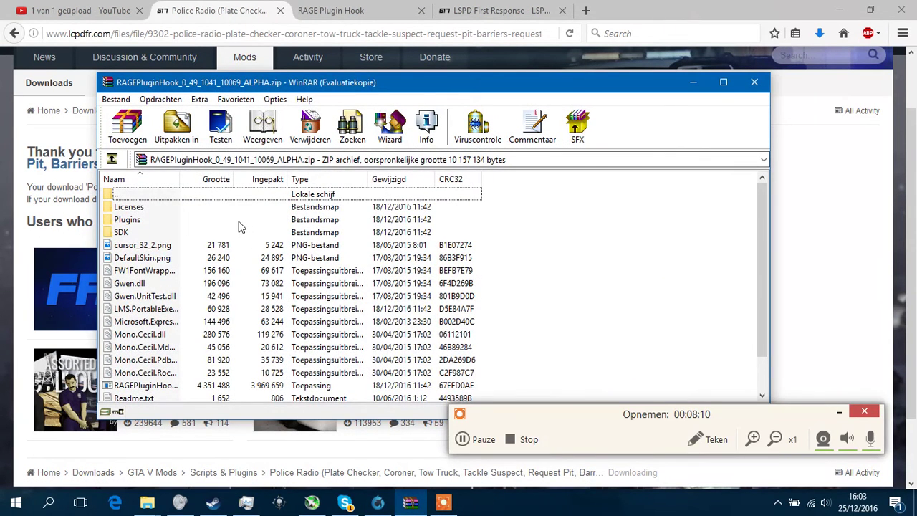
{"action": "scroll", "coordinate": [456, 245], "scroll_direction": "down", "scroll_amount": 1}
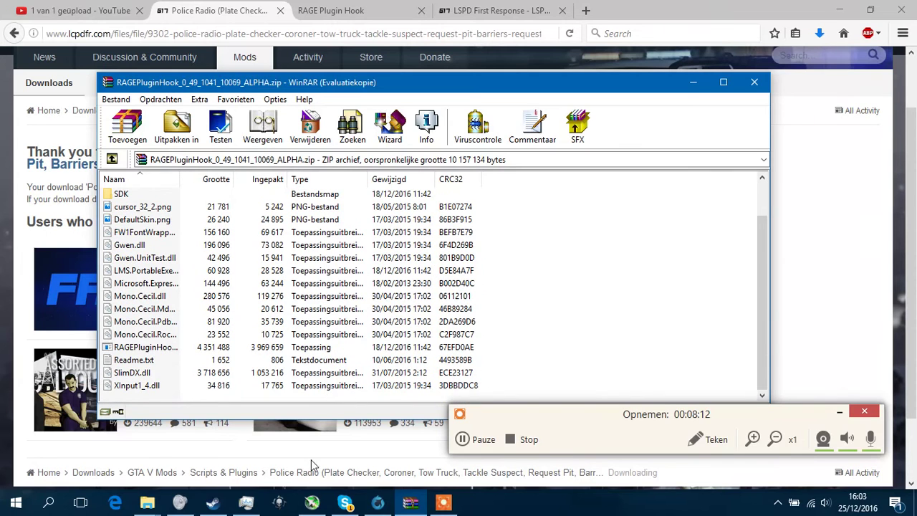
Bring up the Plugins folder window, go up to Grand Theft Auto V and select the RAGEPluginHook application
{"action": "left_click", "coordinate": [147, 503]}
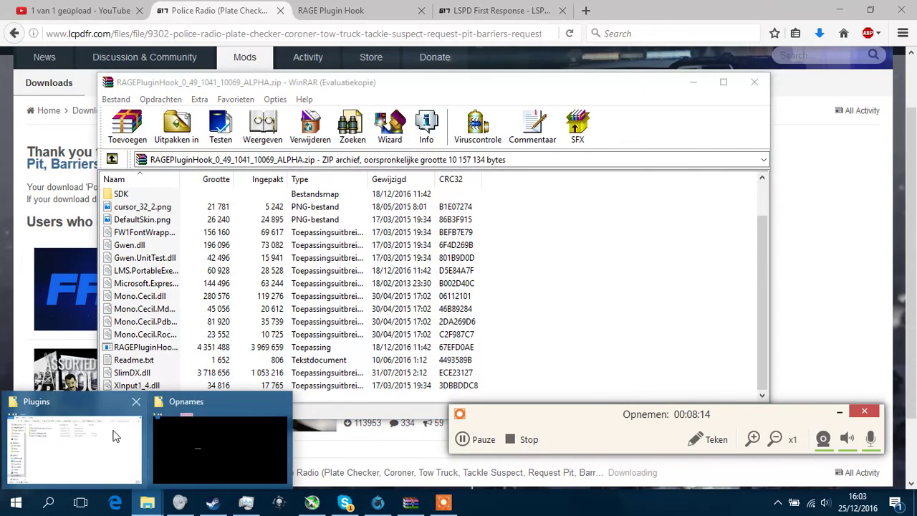
{"action": "left_click", "coordinate": [114, 436]}
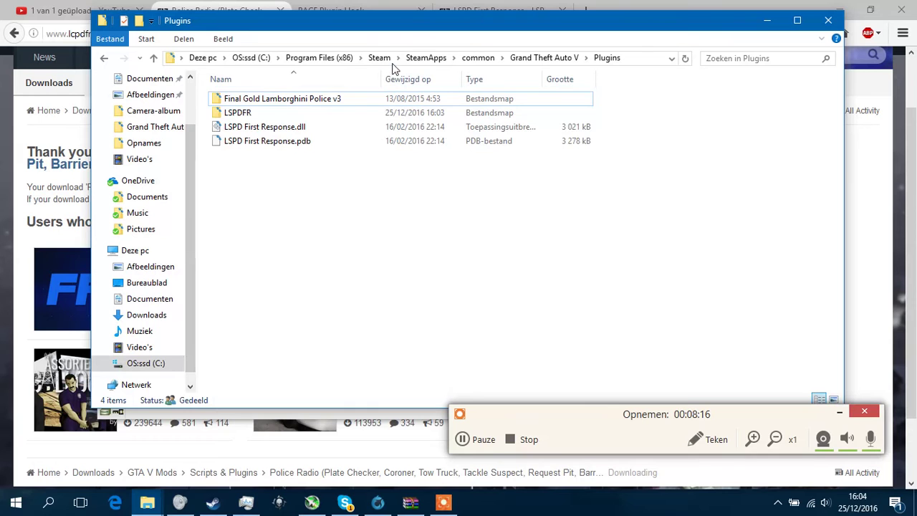
{"action": "left_click", "coordinate": [546, 61]}
{"action": "scroll", "coordinate": [246, 315], "scroll_direction": "down", "scroll_amount": 4}
{"action": "scroll", "coordinate": [246, 315], "scroll_direction": "down", "scroll_amount": 5}
{"action": "left_click", "coordinate": [261, 359]}
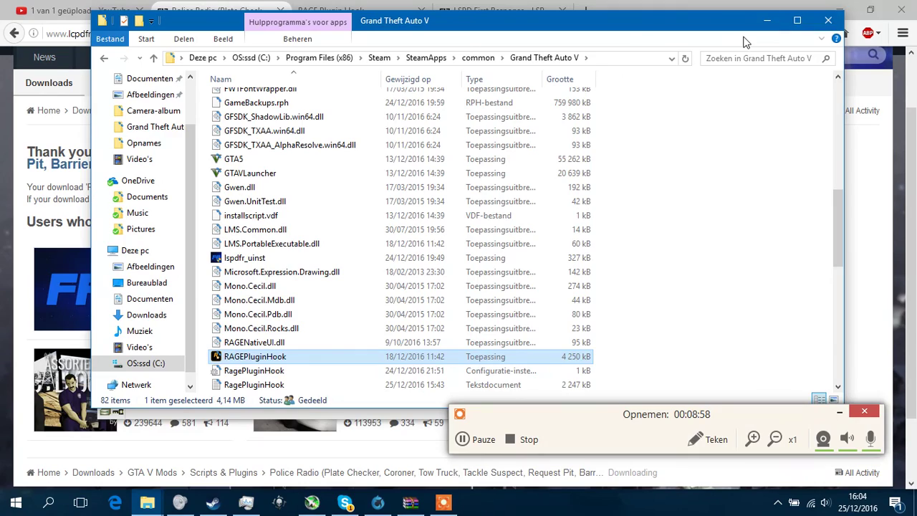
Close the RAGEPluginHook archive and maximize the Grand Theft Auto V folder window
{"action": "left_click_drag", "start_coordinate": [679, 27], "coordinate": [813, 226]}
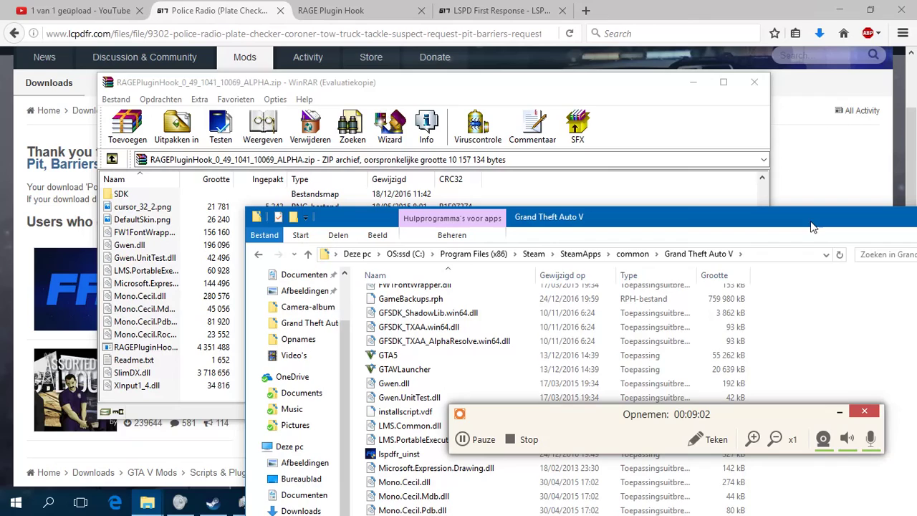
{"action": "left_click", "coordinate": [756, 83]}
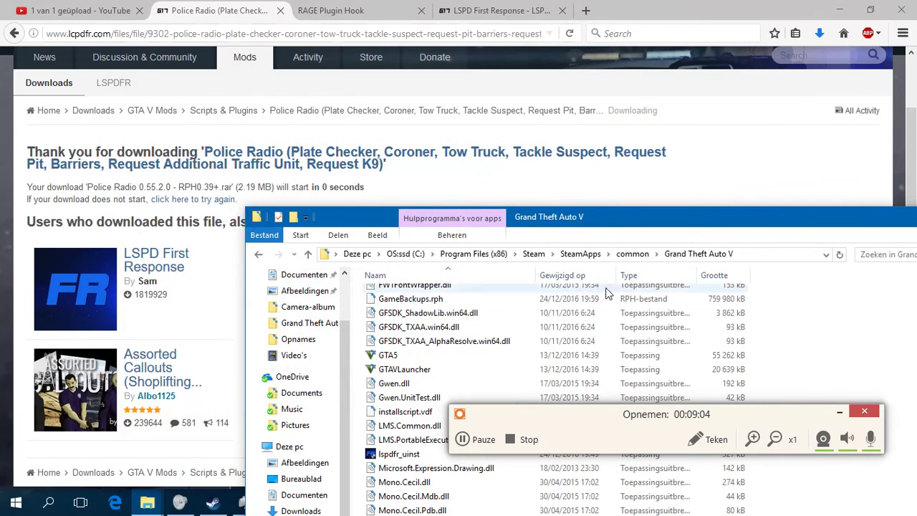
{"action": "double_click", "coordinate": [609, 217]}
{"action": "left_click_drag", "start_coordinate": [705, 416], "coordinate": [552, 154]}
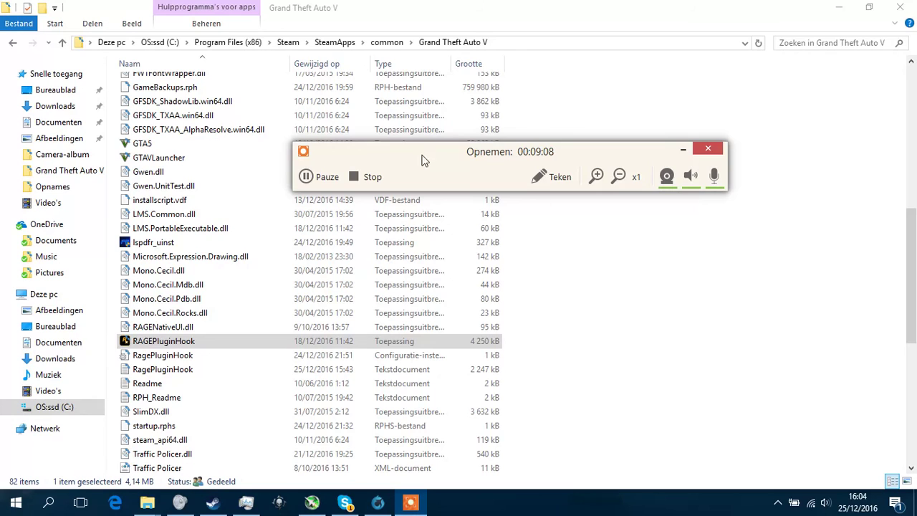